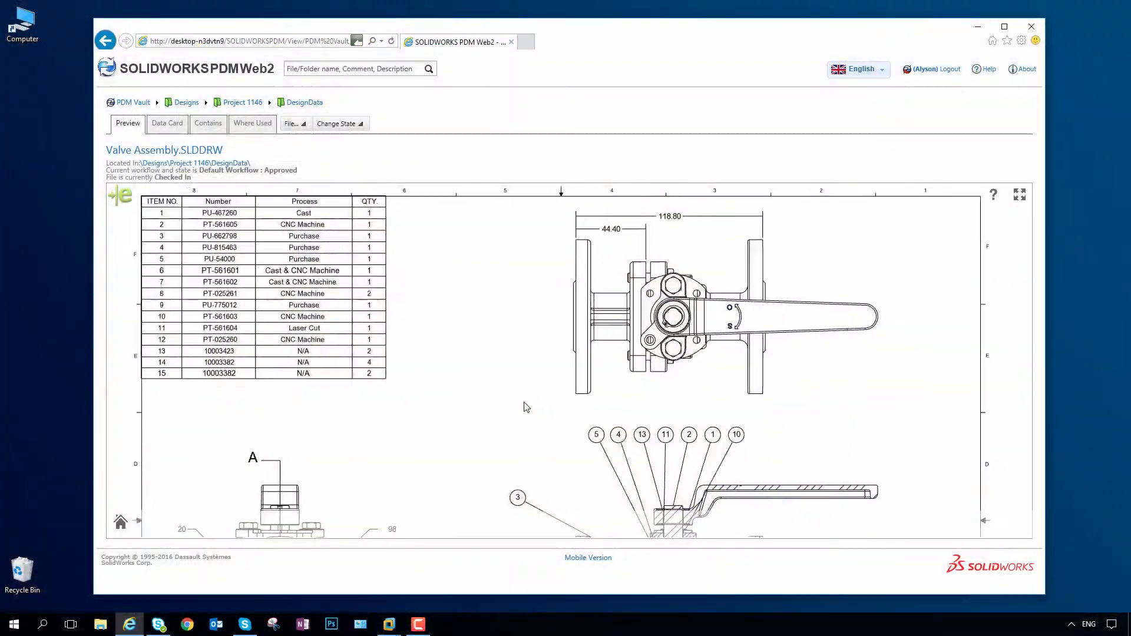
{"action": "scroll", "coordinate": [526, 407], "scroll_direction": "down", "scroll_amount": 5}
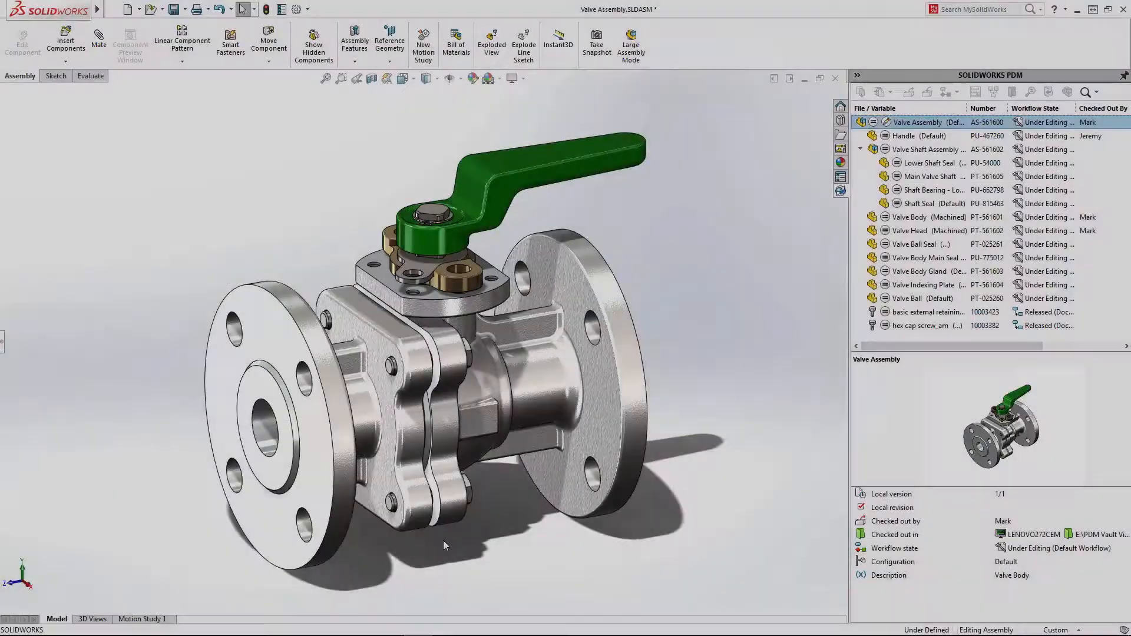
Examine the valve assembly and locate the Valve Body and Valve Head parts from the PDM file tree
{"action": "middle_click_drag", "start_coordinate": [443, 540], "coordinate": [469, 546]}
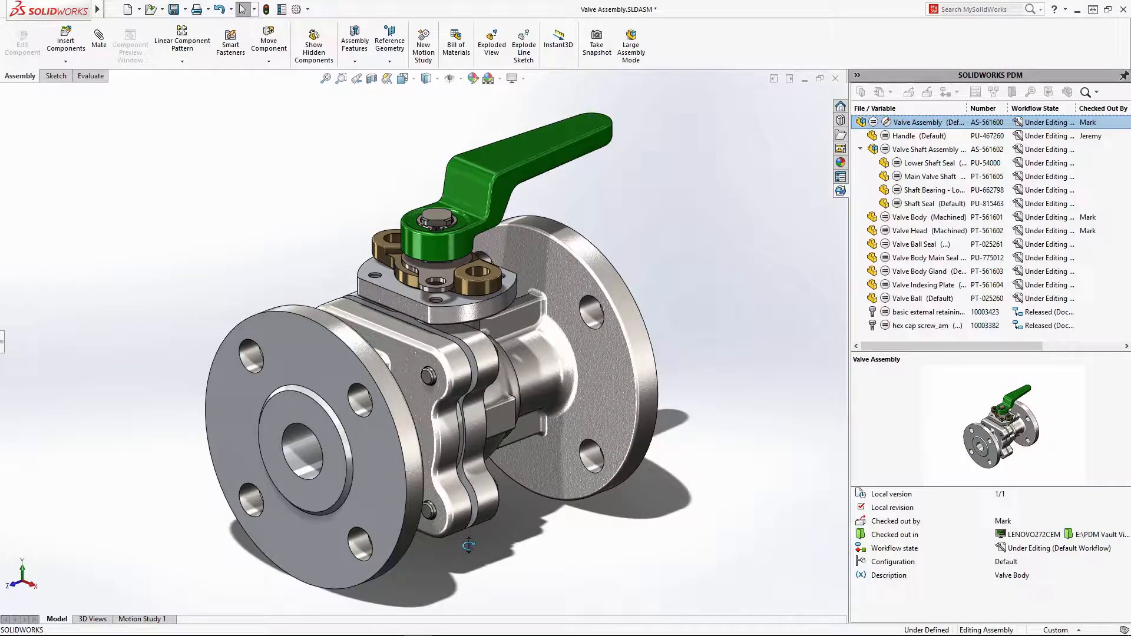
{"action": "mouse_move", "coordinate": [892, 346]}
{"action": "left_mouse_down"}
{"action": "mouse_move", "coordinate": [976, 356]}
{"action": "mouse_move", "coordinate": [876, 354]}
{"action": "left_mouse_up"}
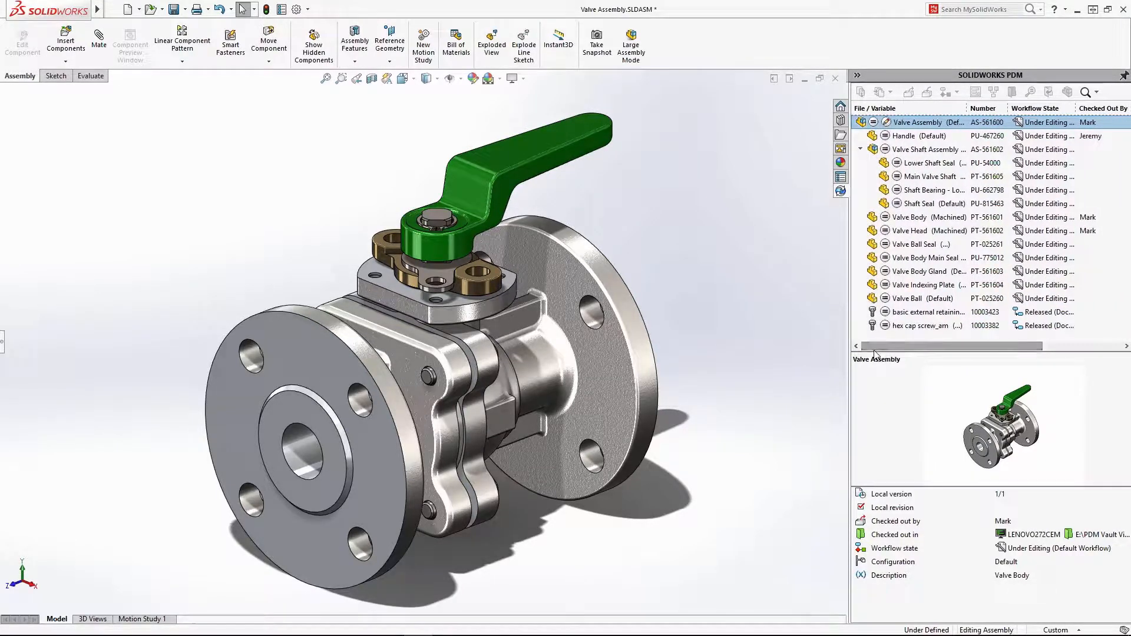
{"action": "left_click", "coordinate": [918, 218]}
{"action": "left_click", "coordinate": [912, 232]}
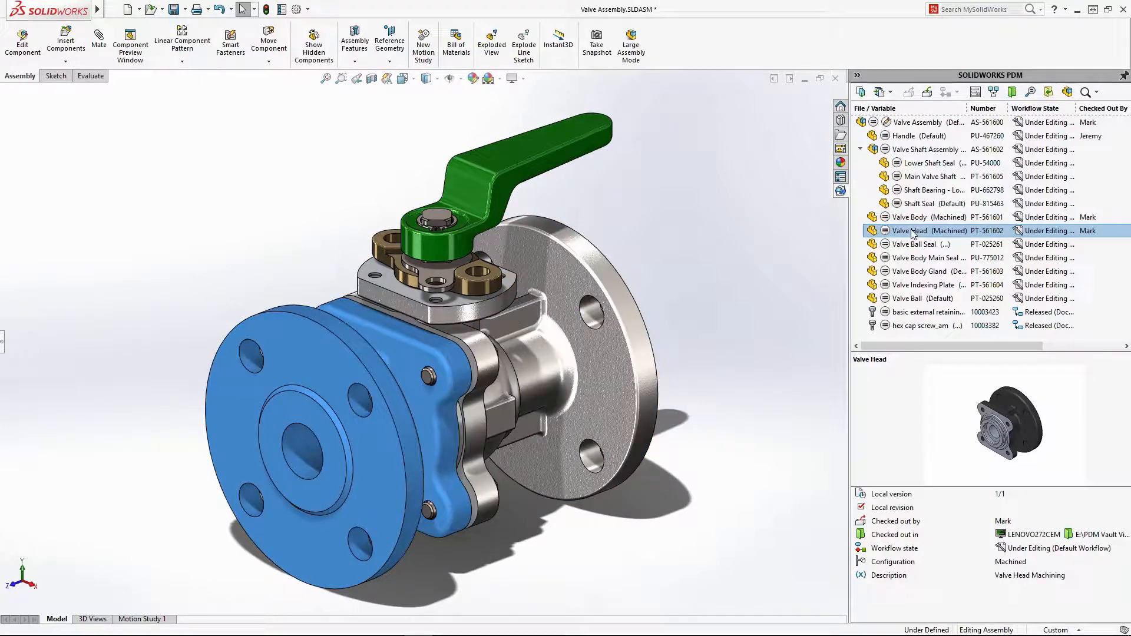
{"action": "left_click", "coordinate": [820, 265]}
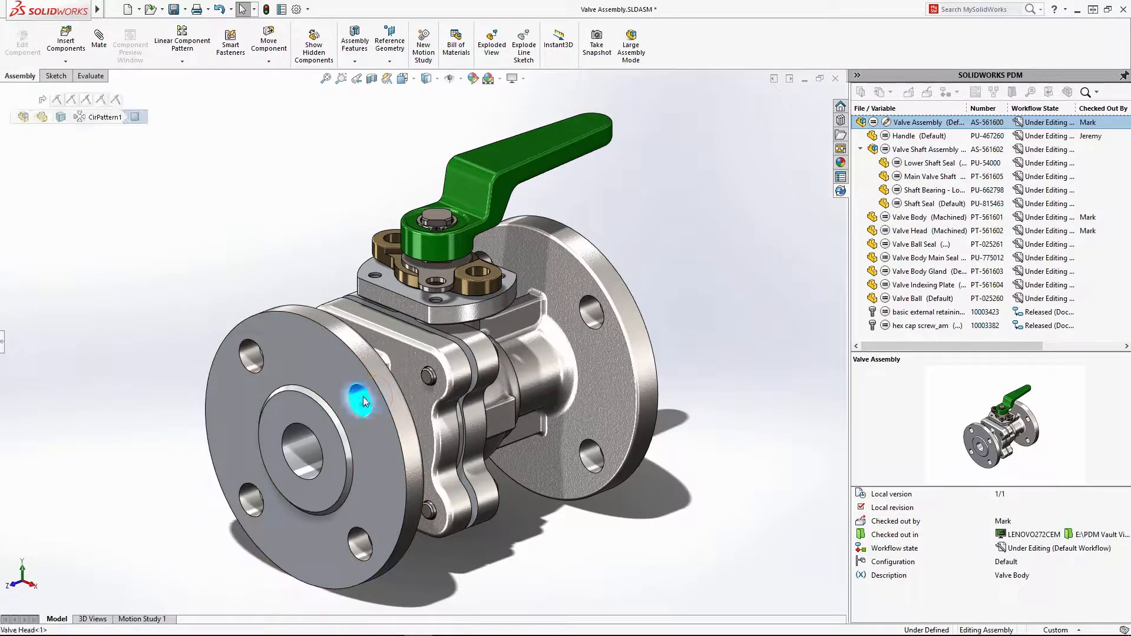
Set the flange hole circular pattern to 6 instances, rebuild the model and save the valve assembly
{"action": "double_click", "coordinate": [326, 443]}
{"action": "type", "text": "6"}
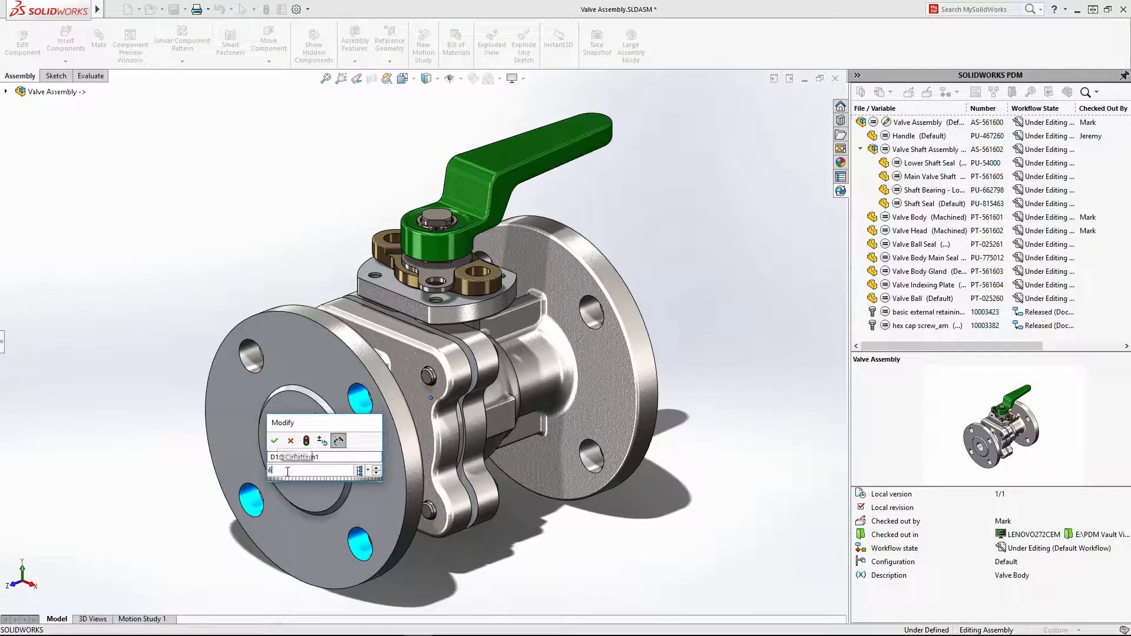
{"action": "left_click", "coordinate": [306, 442]}
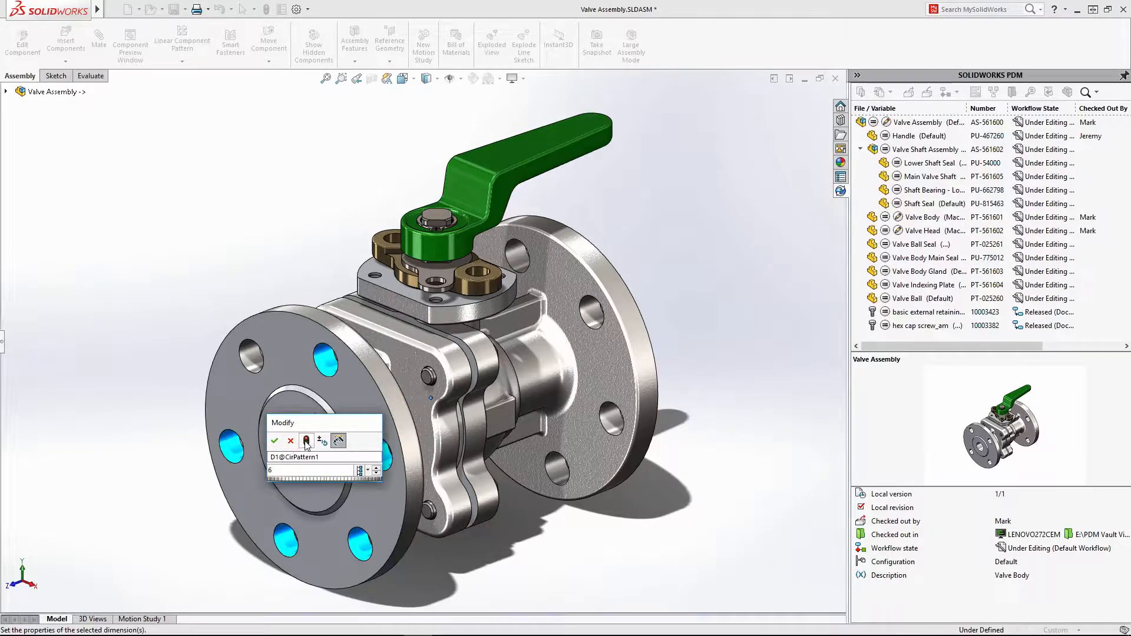
{"action": "left_click", "coordinate": [275, 441]}
{"action": "key", "text": "ctrl+s"}
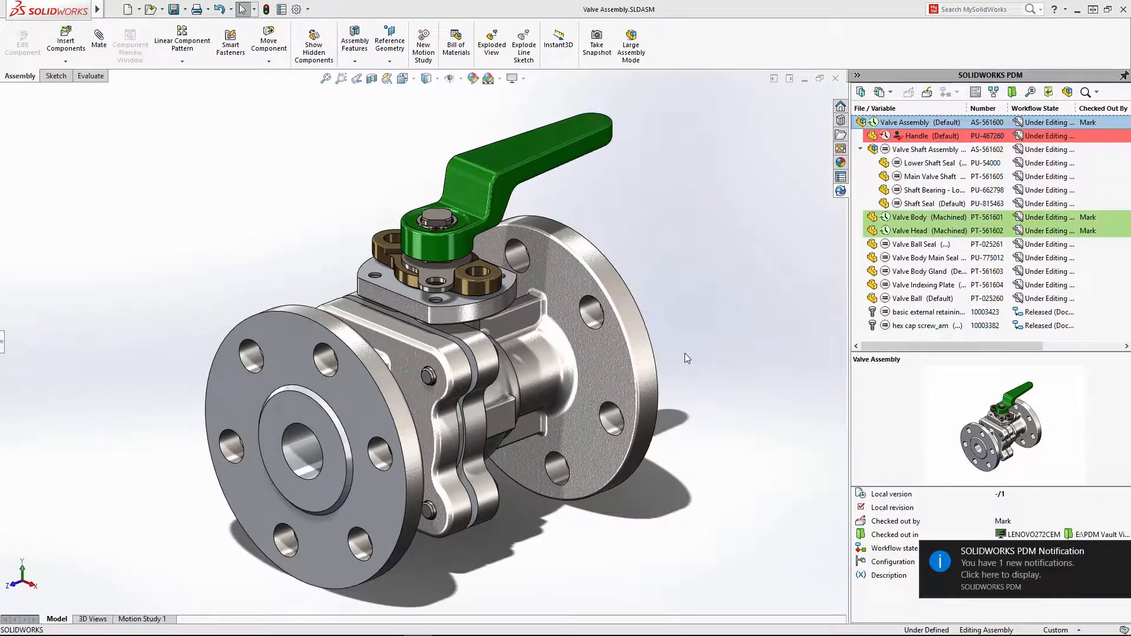
Read the PDM notification about Handle.SLDPRT and get the latest version of the Handle part into the assembly
{"action": "left_click", "coordinate": [996, 571]}
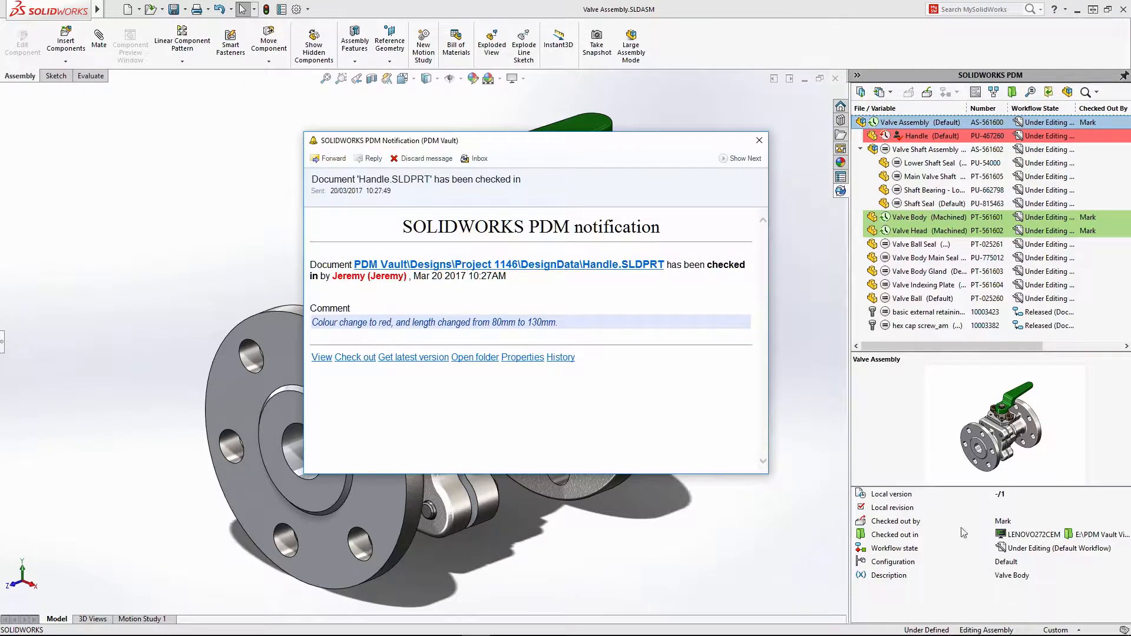
{"action": "left_click", "coordinate": [759, 141]}
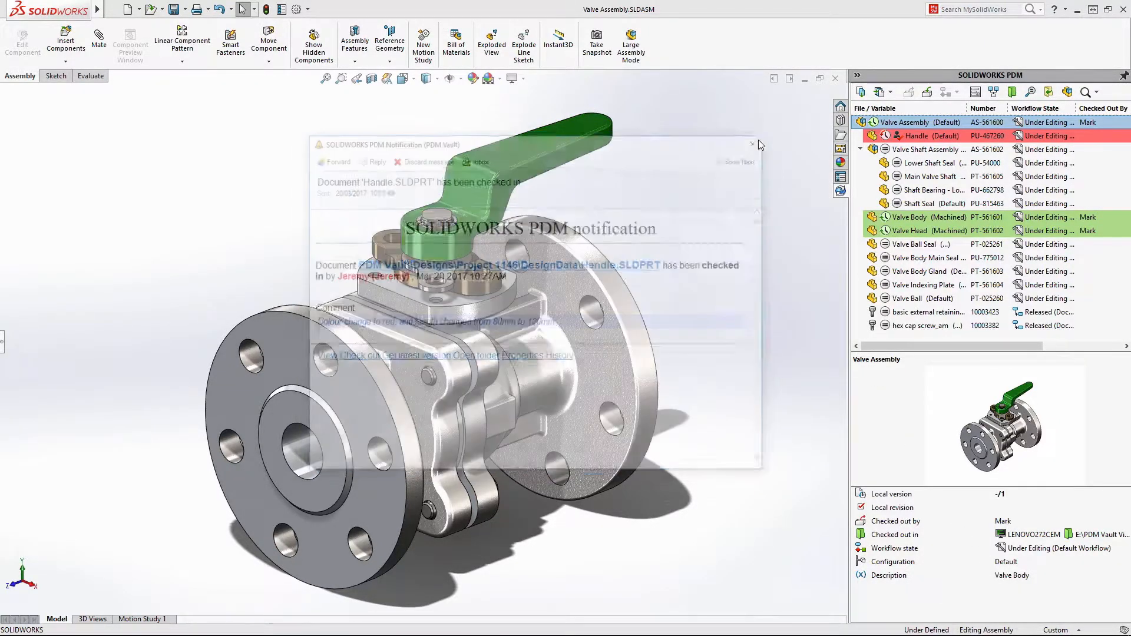
{"action": "right_click", "coordinate": [895, 137]}
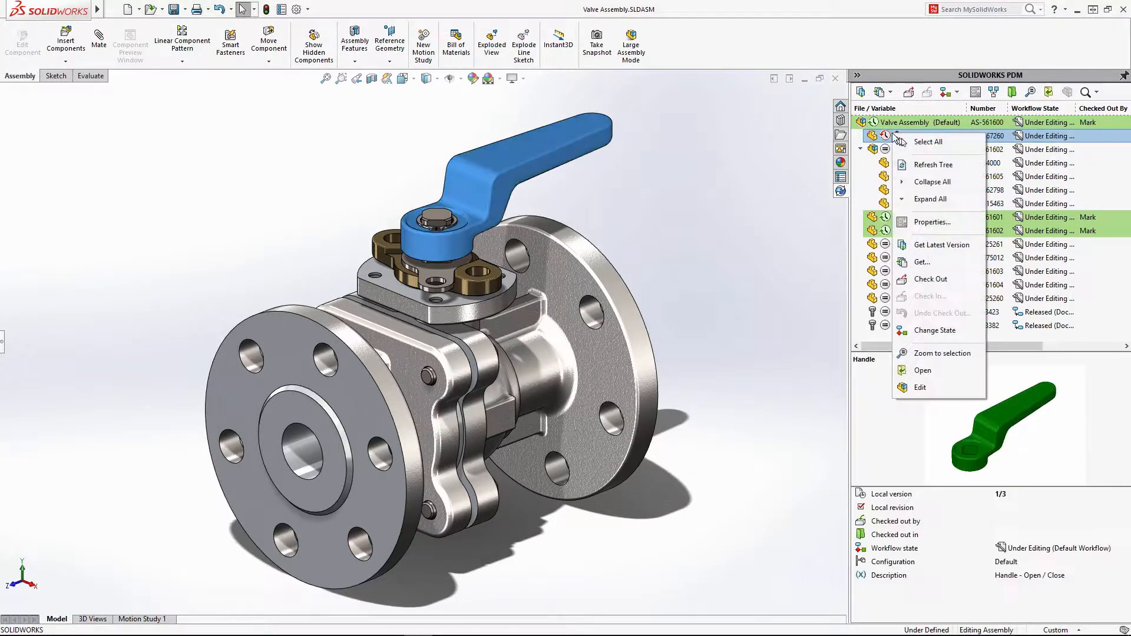
{"action": "left_click", "coordinate": [930, 244]}
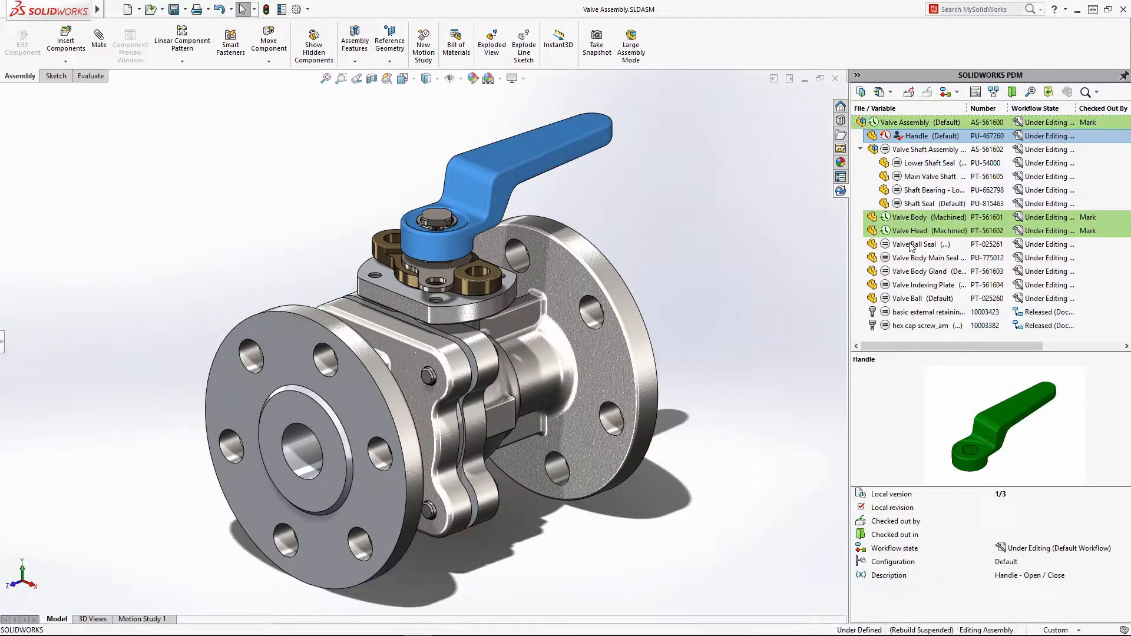
{"action": "left_click", "coordinate": [733, 229]}
{"action": "middle_click_drag", "start_coordinate": [618, 289], "coordinate": [203, 387]}
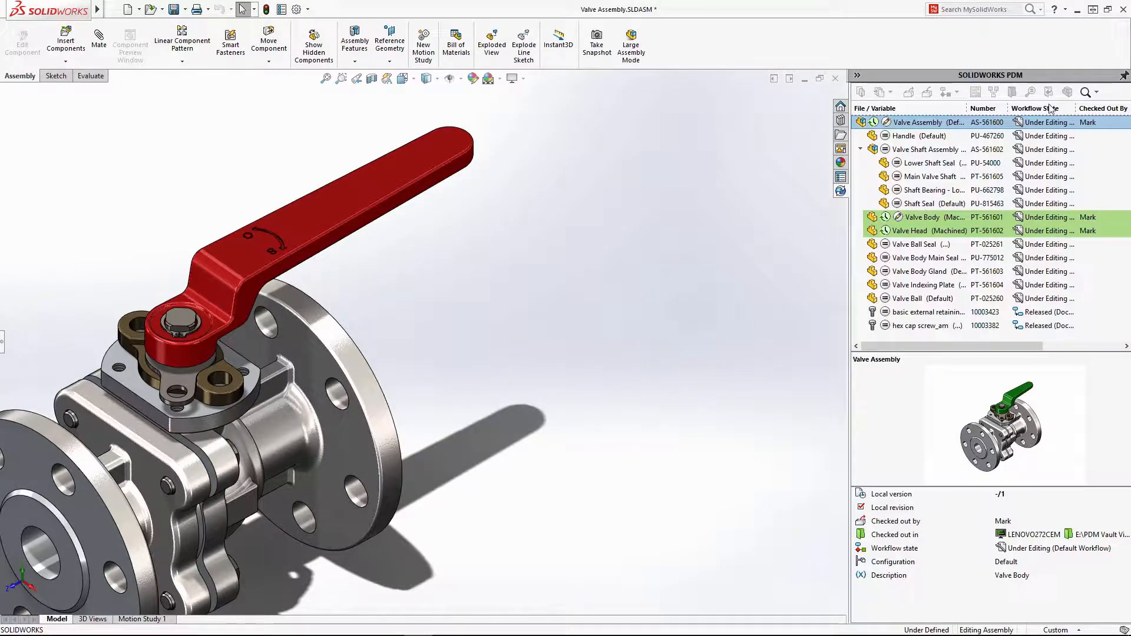
Search the PDM vault for files with the description "hex cap screw" and preview hex cap screw_am.sldprt
{"action": "left_click", "coordinate": [1086, 92]}
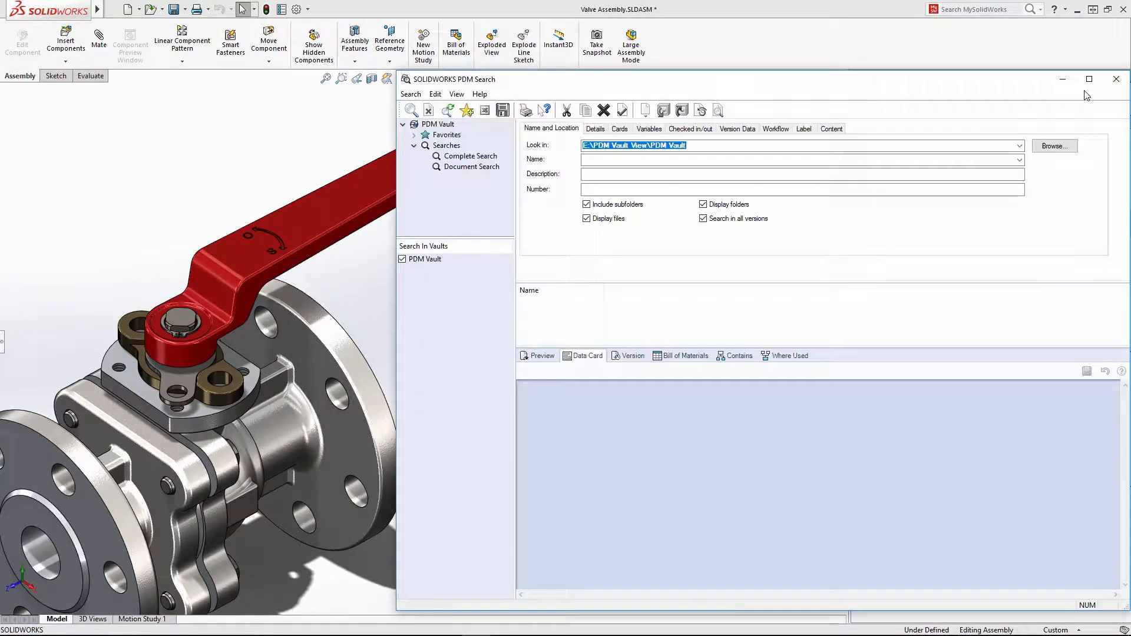
{"action": "left_click", "coordinate": [616, 175]}
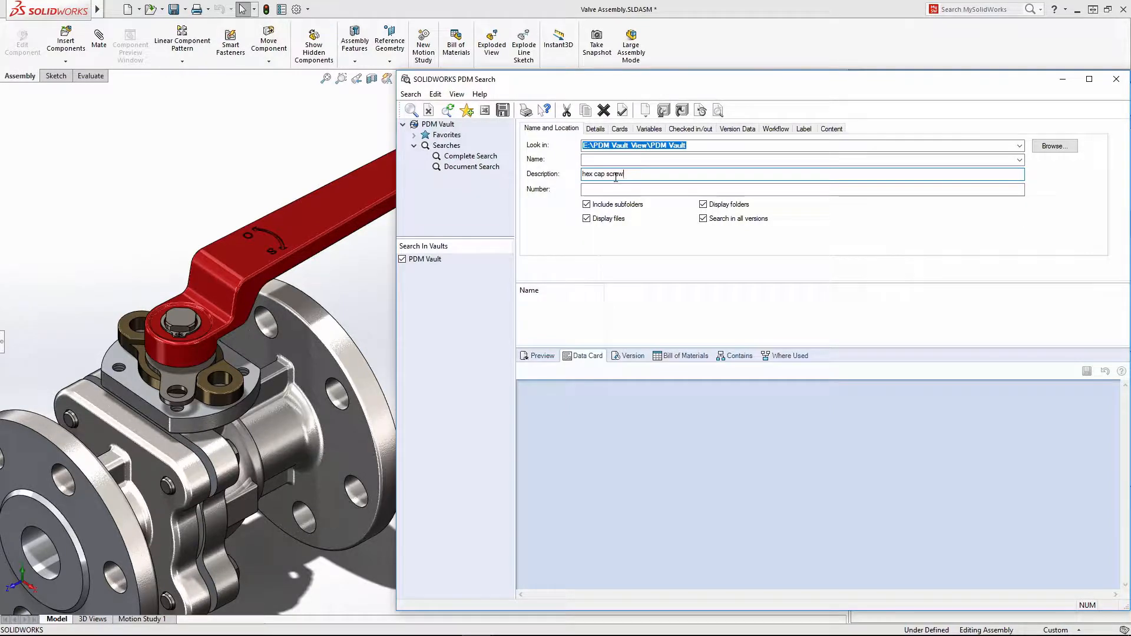
{"action": "type", "text": "hex cap screw"}
{"action": "key", "text": "Return"}
{"action": "left_click", "coordinate": [574, 305]}
{"action": "left_click", "coordinate": [537, 356]}
{"action": "mouse_move", "coordinate": [608, 441]}
{"action": "left_mouse_down"}
{"action": "mouse_move", "coordinate": [584, 439]}
{"action": "mouse_move", "coordinate": [601, 449]}
{"action": "left_mouse_up"}
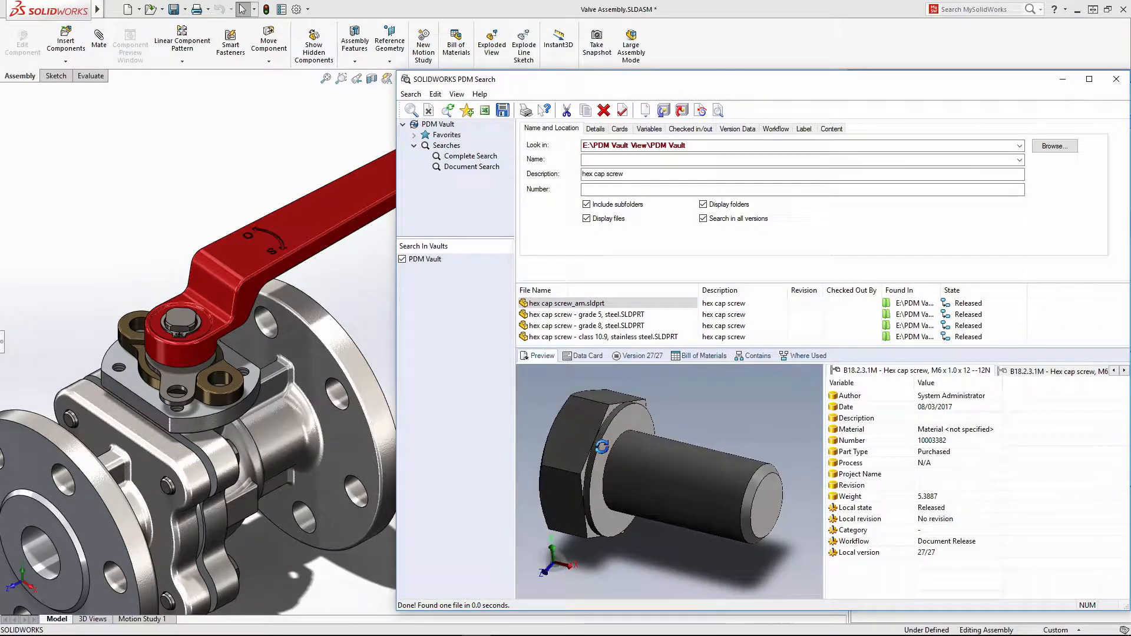
Insert hex cap screw_am.sldprt from the search results into the plate hole beside the handle hub with size M6
{"action": "left_click_drag", "start_coordinate": [557, 305], "coordinate": [228, 380]}
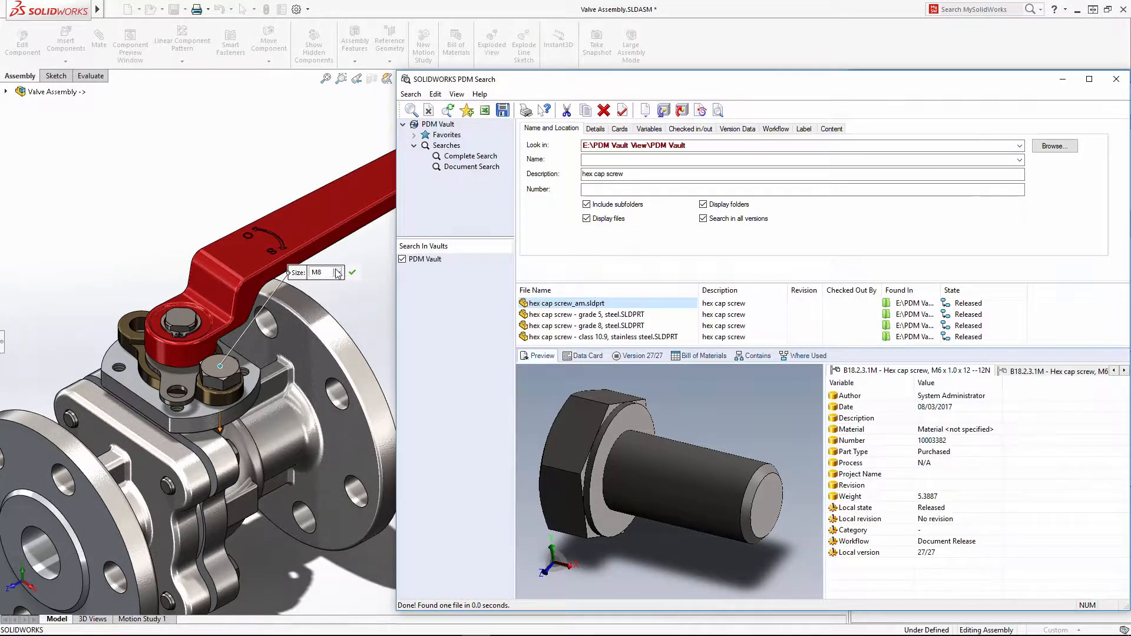
{"action": "left_click", "coordinate": [337, 273]}
{"action": "left_click", "coordinate": [326, 289]}
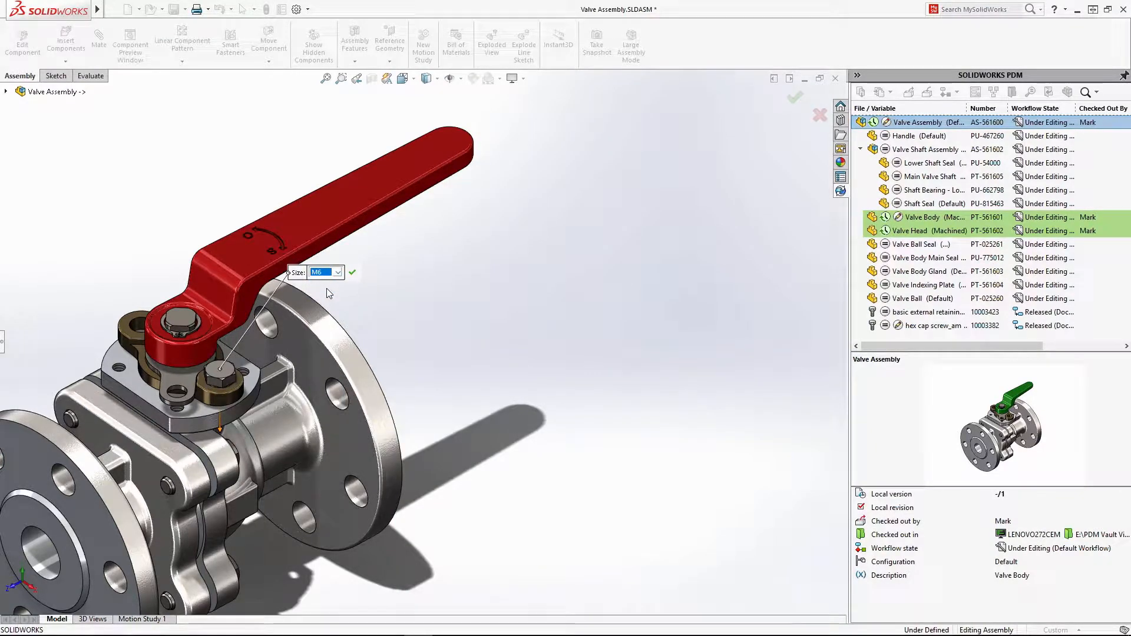
{"action": "left_click", "coordinate": [352, 272]}
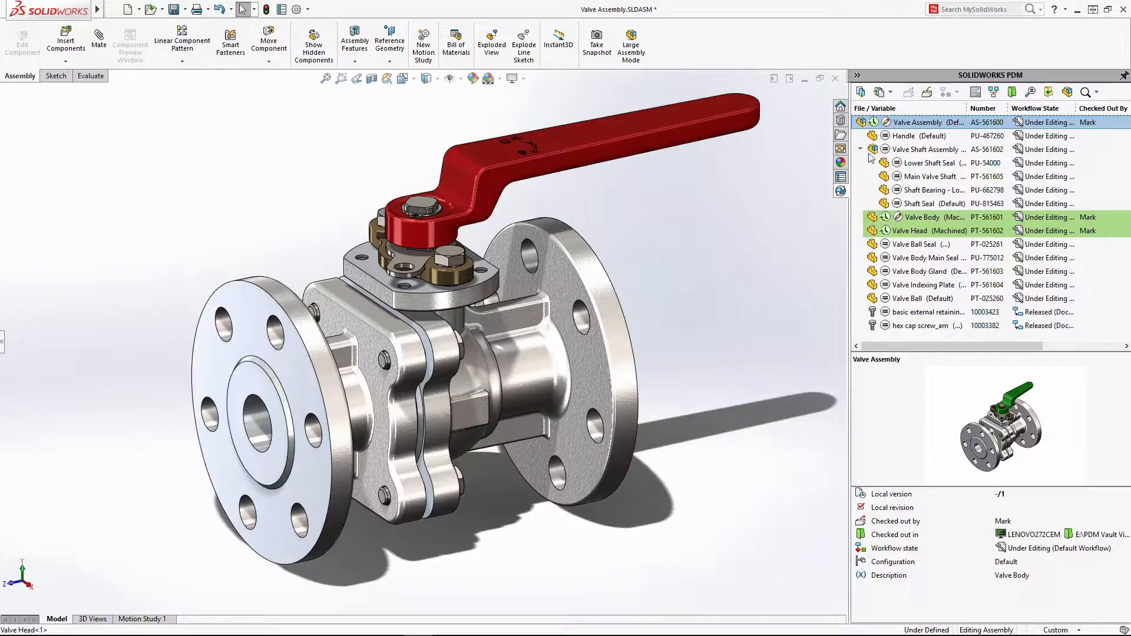
Find where Valve Assembly.SLDASM is used and open its drawing Valve Assembly.SLDDRW
{"action": "left_click", "coordinate": [926, 123]}
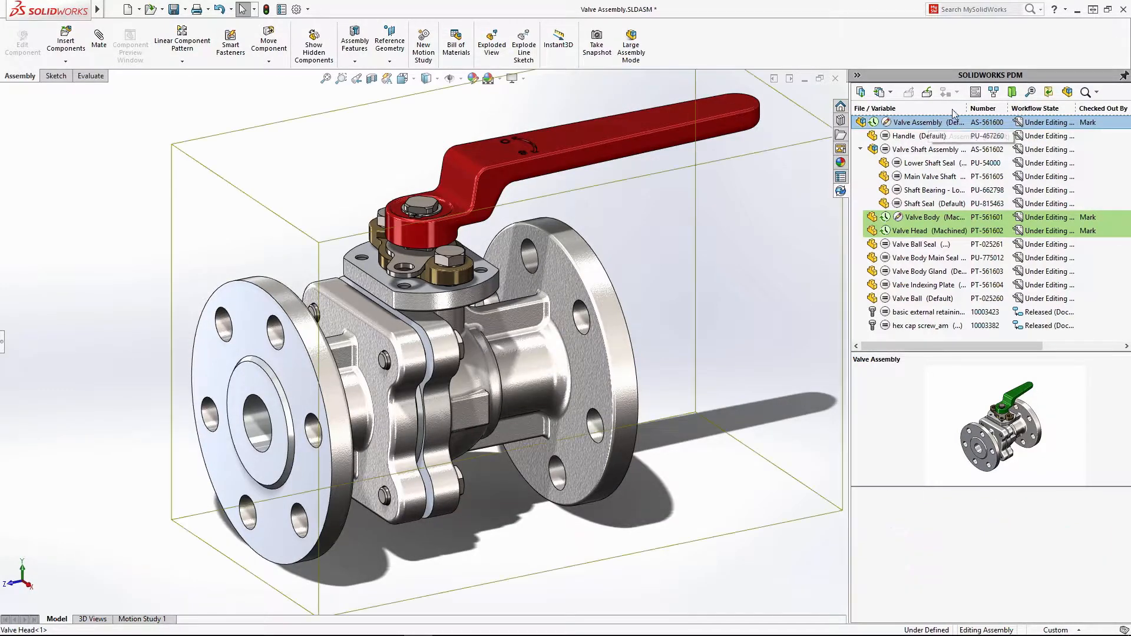
{"action": "left_click", "coordinate": [995, 93]}
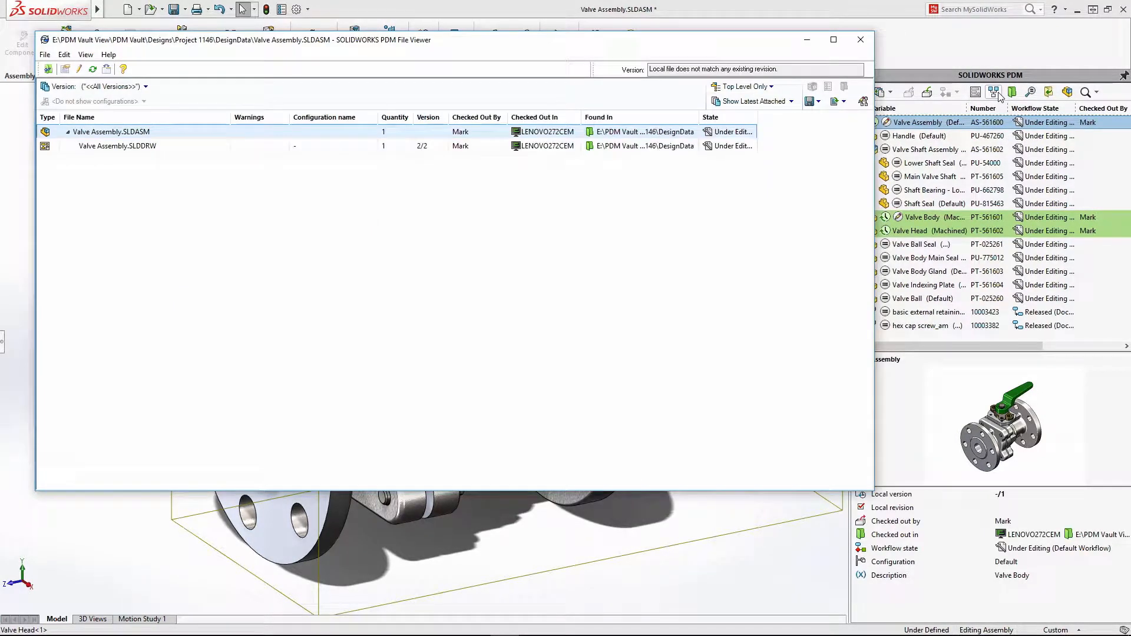
{"action": "right_click", "coordinate": [215, 147]}
{"action": "left_click", "coordinate": [233, 153]}
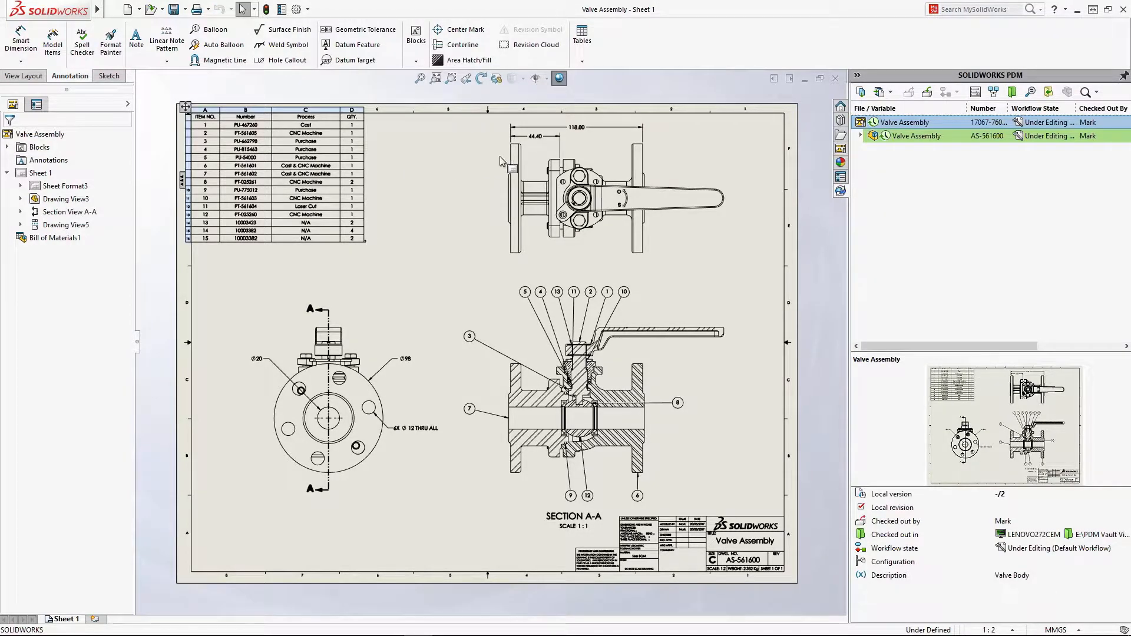
Check in the drawing and its changed models with the comment "Flange hole count updated to x6. Handle length and colour changed and cap screws added to indexing plate."
{"action": "left_click", "coordinate": [927, 94]}
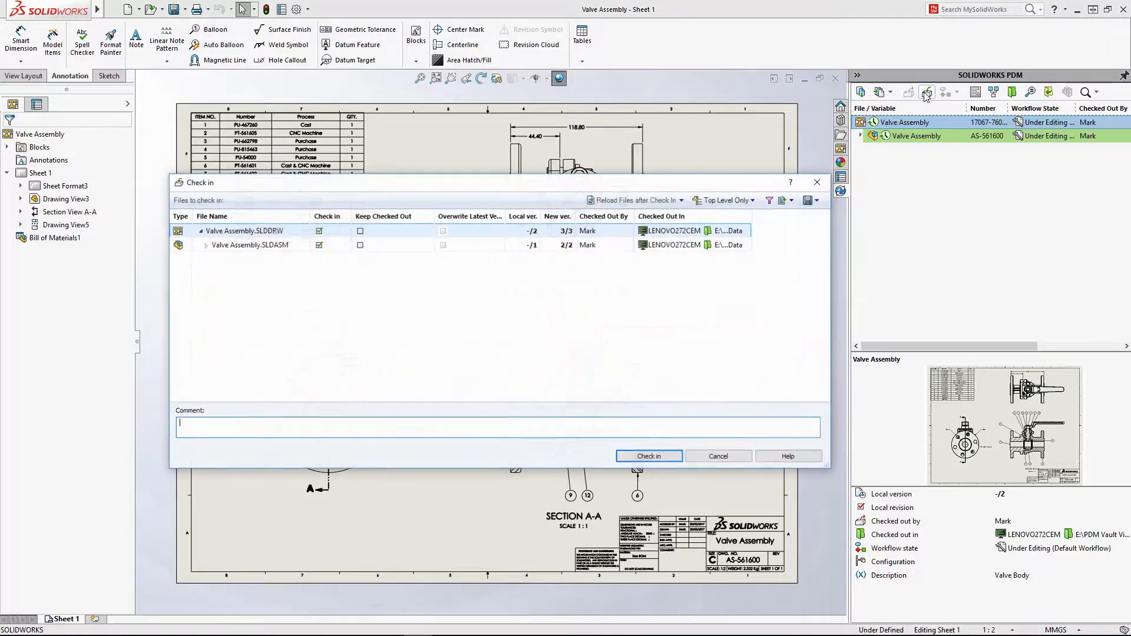
{"action": "type", "text": "Flange hole count updated to x6. Handle length and colour changed and cap screws added to indexing plate."}
{"action": "left_click", "coordinate": [209, 249]}
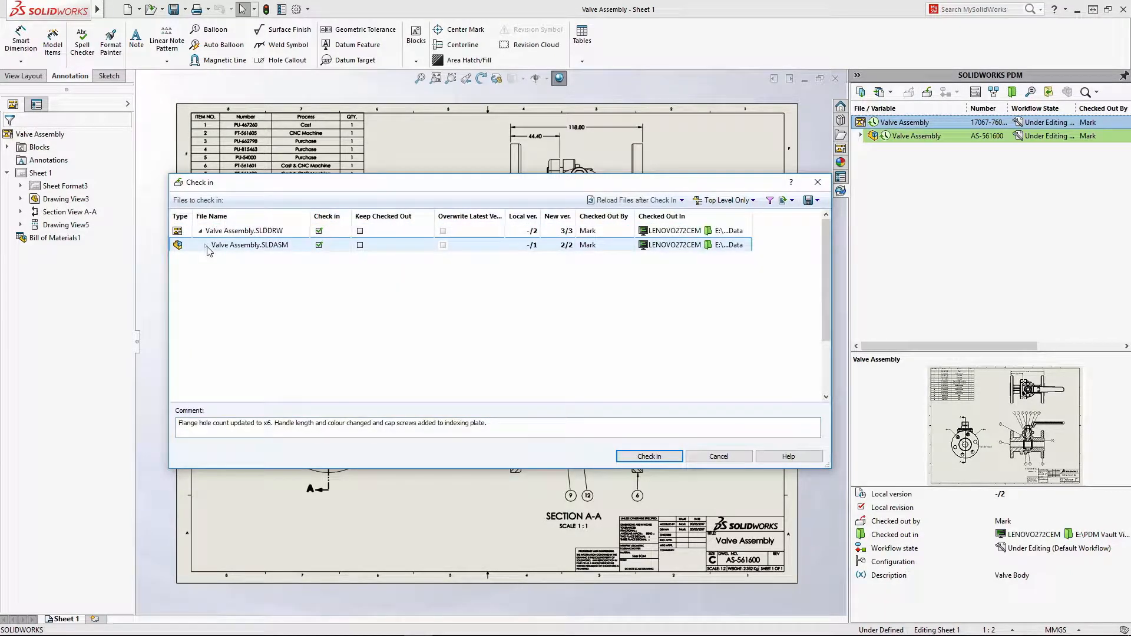
{"action": "left_click", "coordinate": [206, 245]}
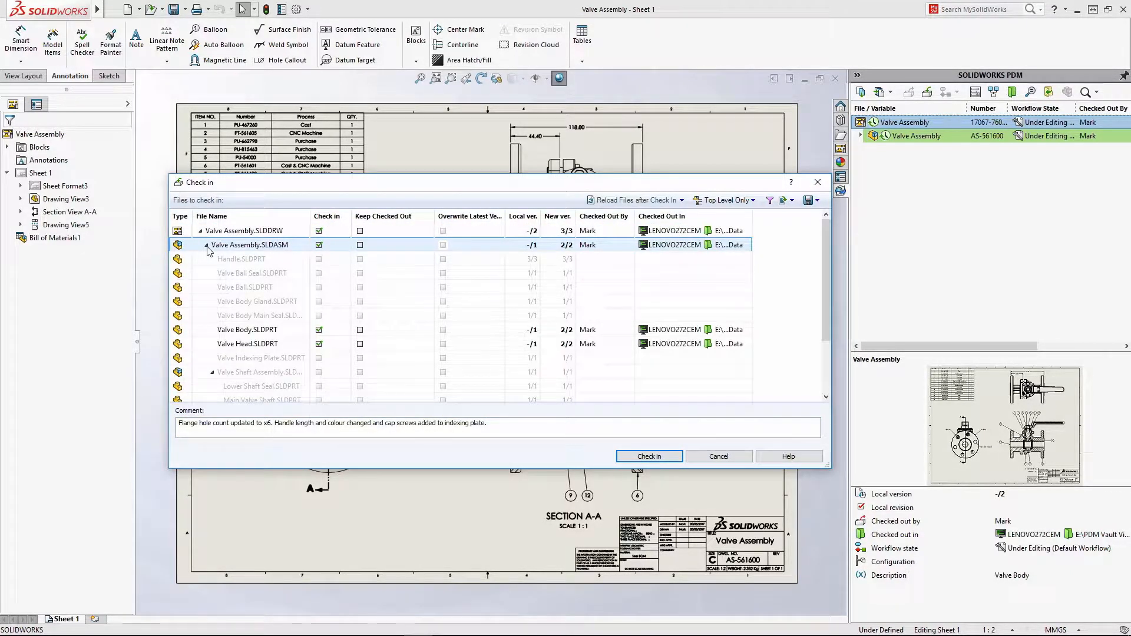
{"action": "left_click", "coordinate": [649, 457]}
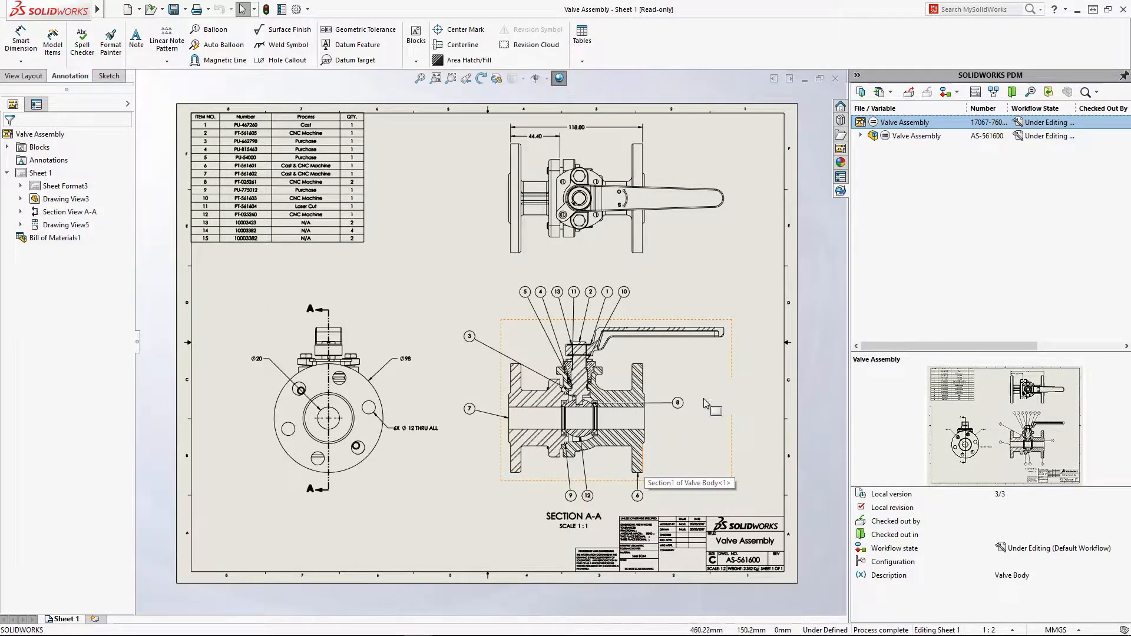
Submit the drawing and assembly for approval, commenting "Changes to Valve assembly and drawing for approval." and selecting the approver to notify
{"action": "left_click", "coordinate": [957, 94]}
{"action": "left_click", "coordinate": [978, 109]}
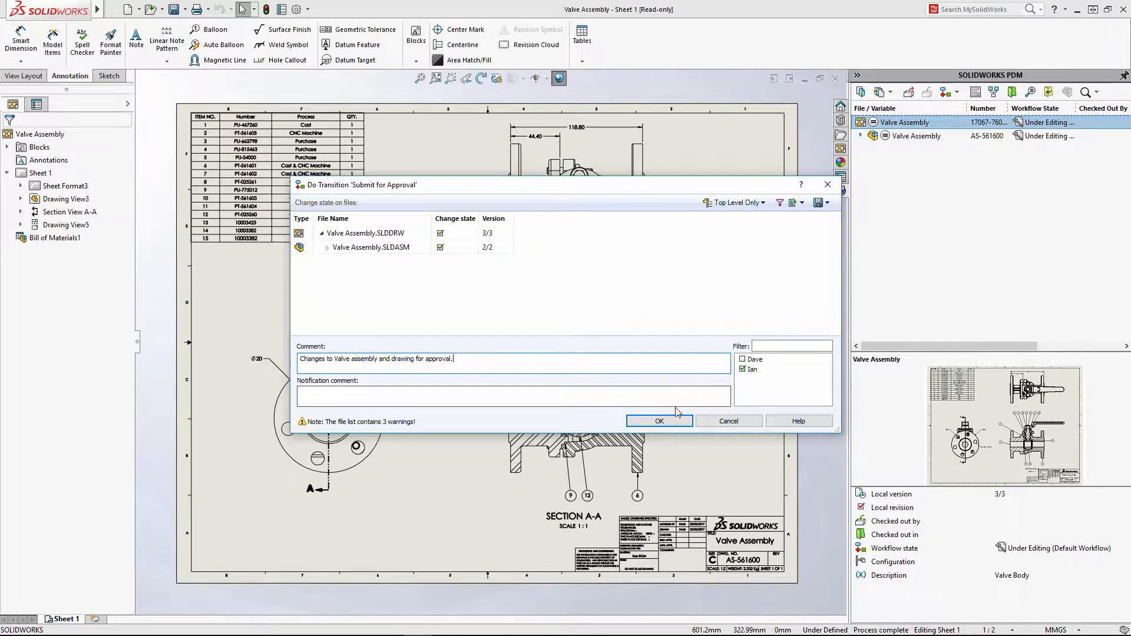
{"action": "left_click", "coordinate": [660, 421]}
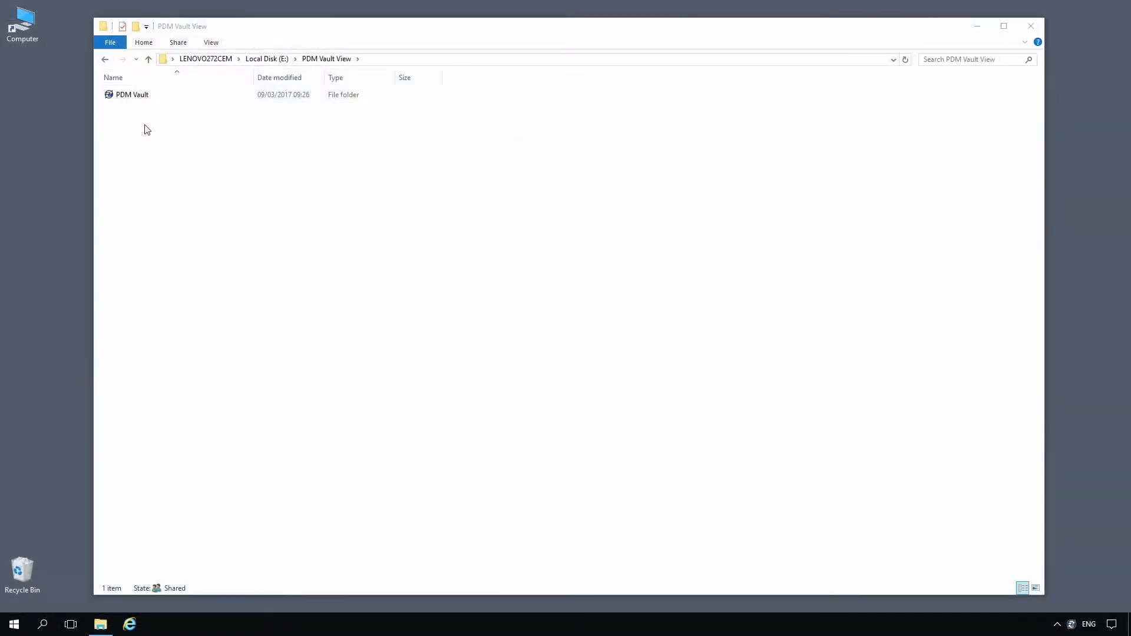
Switch to Windows Explorer, open PDM Vault and log in with the approver's user name and password
{"action": "double_click", "coordinate": [140, 98]}
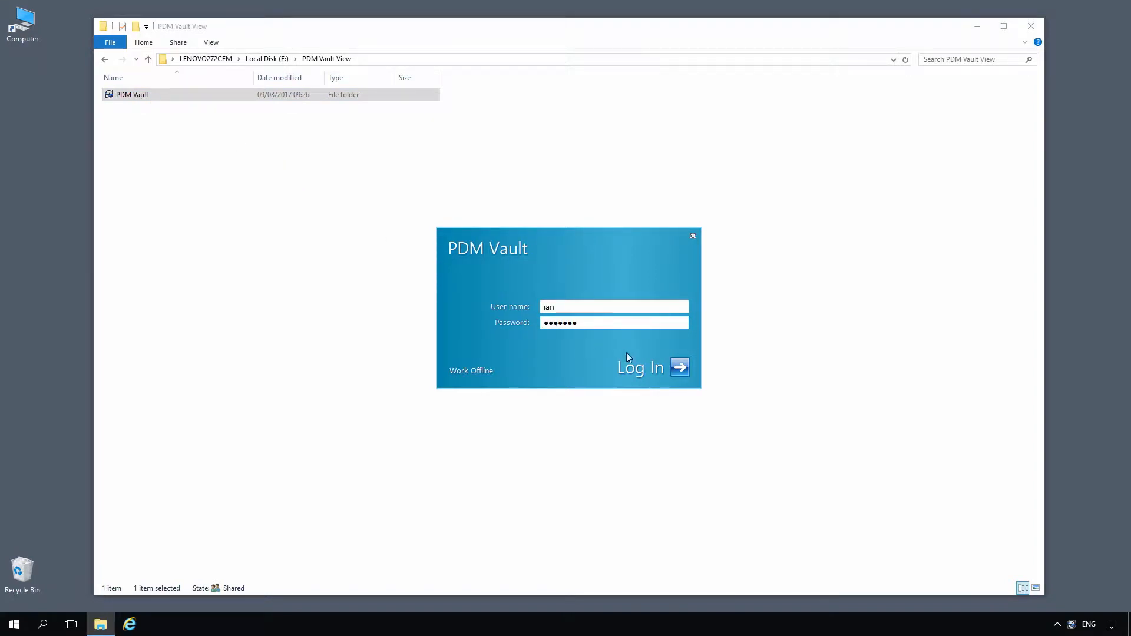
{"action": "left_click", "coordinate": [679, 372]}
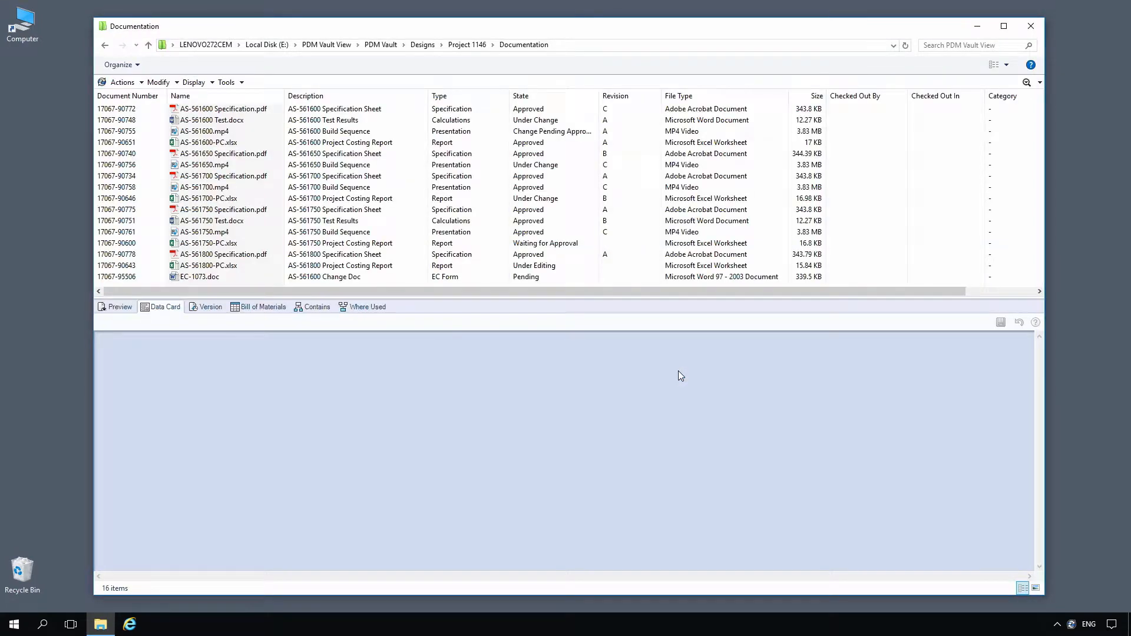
Preview AS-561600 Specification.pdf, AS-561750-PC.xlsx and EC-1073.doc in the Project 1146 Documentation folder
{"action": "left_click", "coordinate": [267, 112]}
{"action": "left_click", "coordinate": [116, 307]}
{"action": "left_click_drag", "start_coordinate": [685, 365], "coordinate": [699, 495]}
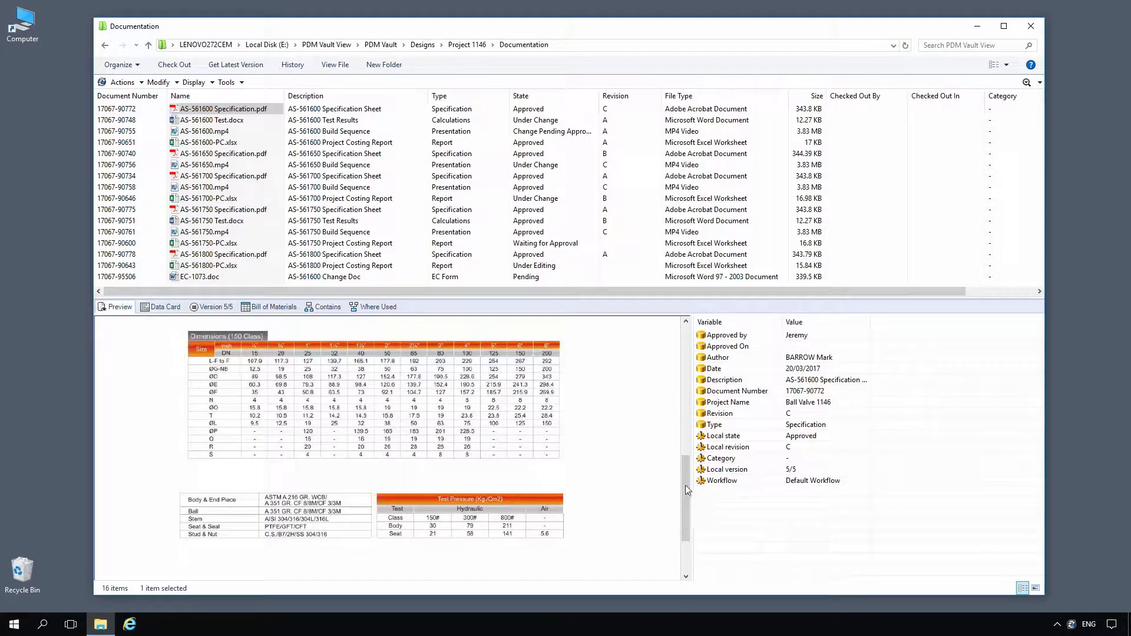
{"action": "left_click", "coordinate": [217, 244]}
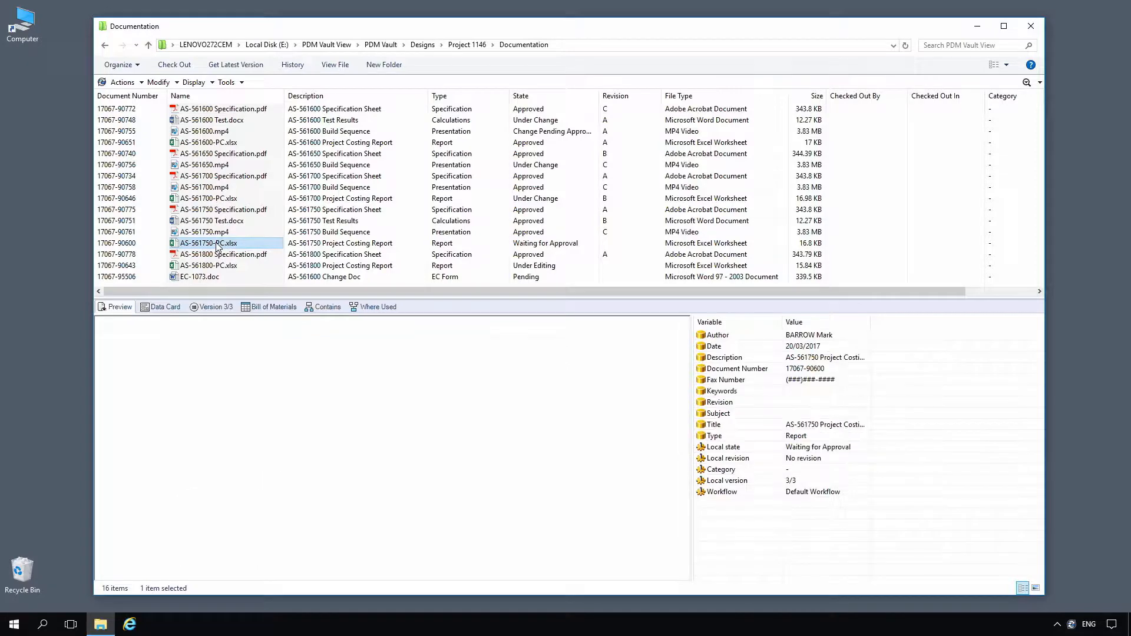
{"action": "left_click", "coordinate": [196, 277]}
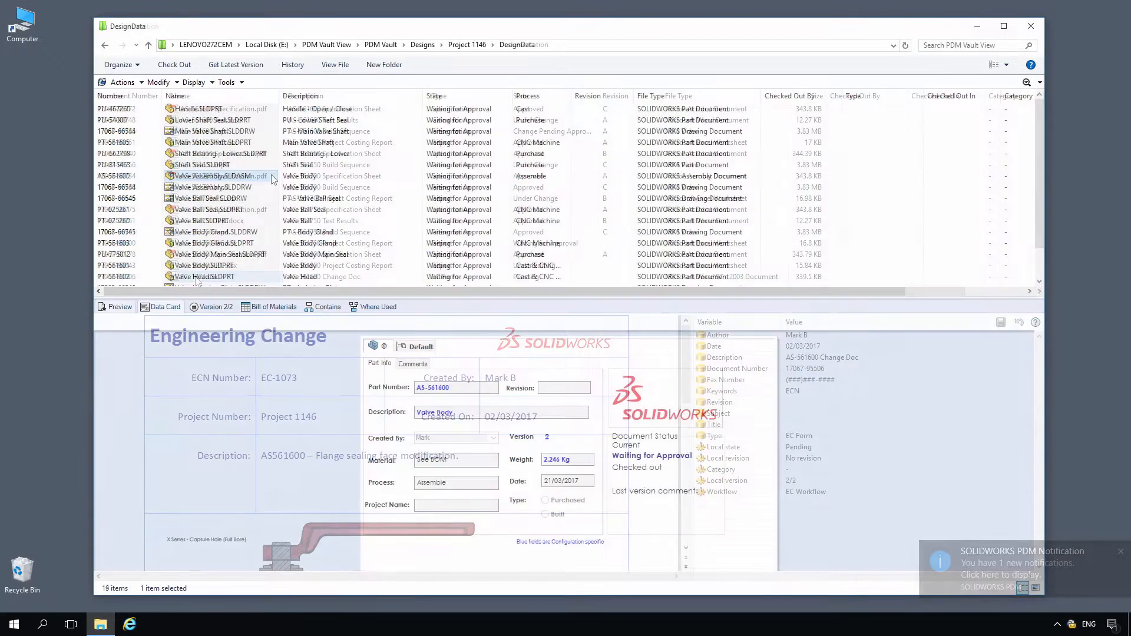
Preview Valve Assembly.SLDASM in the DesignData folder and examine the 3D model from another side
{"action": "left_click", "coordinate": [121, 306]}
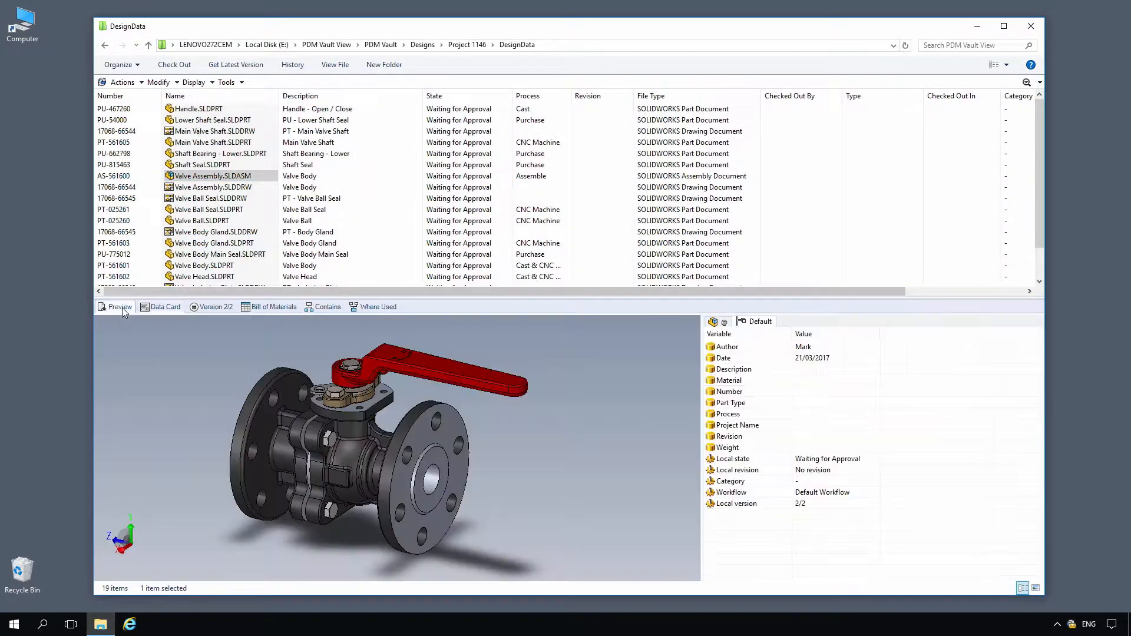
{"action": "left_click_drag", "start_coordinate": [391, 475], "coordinate": [486, 513]}
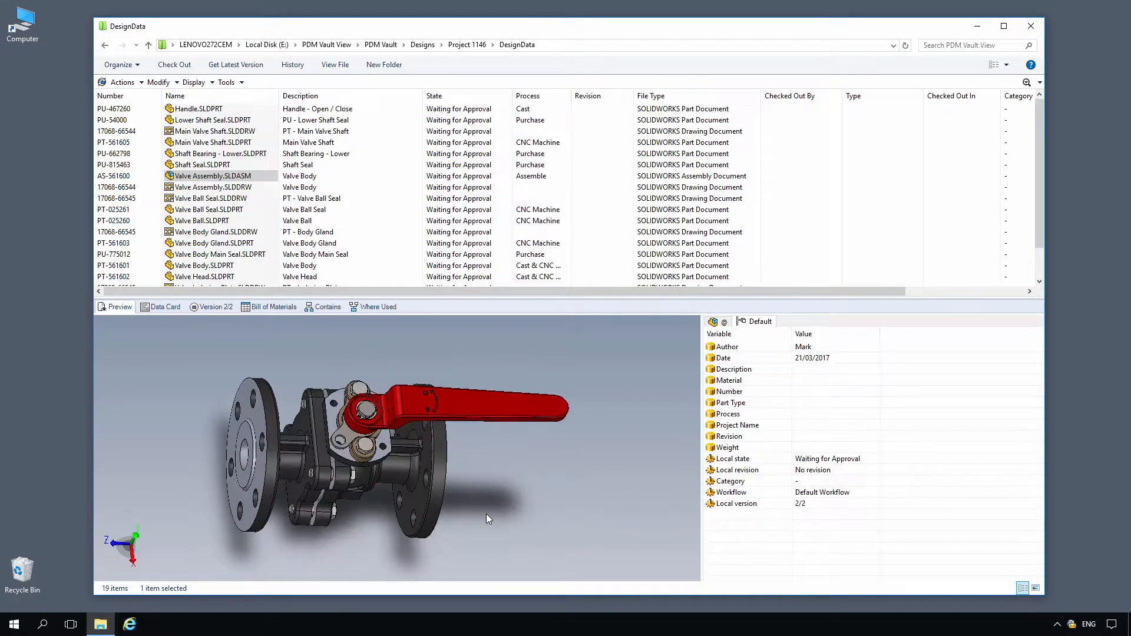
Zoom the valve assembly preview to the area around the handle hub and its bolts for a close examination
{"action": "right_click", "coordinate": [327, 365]}
{"action": "mouse_move", "coordinate": [350, 401]}
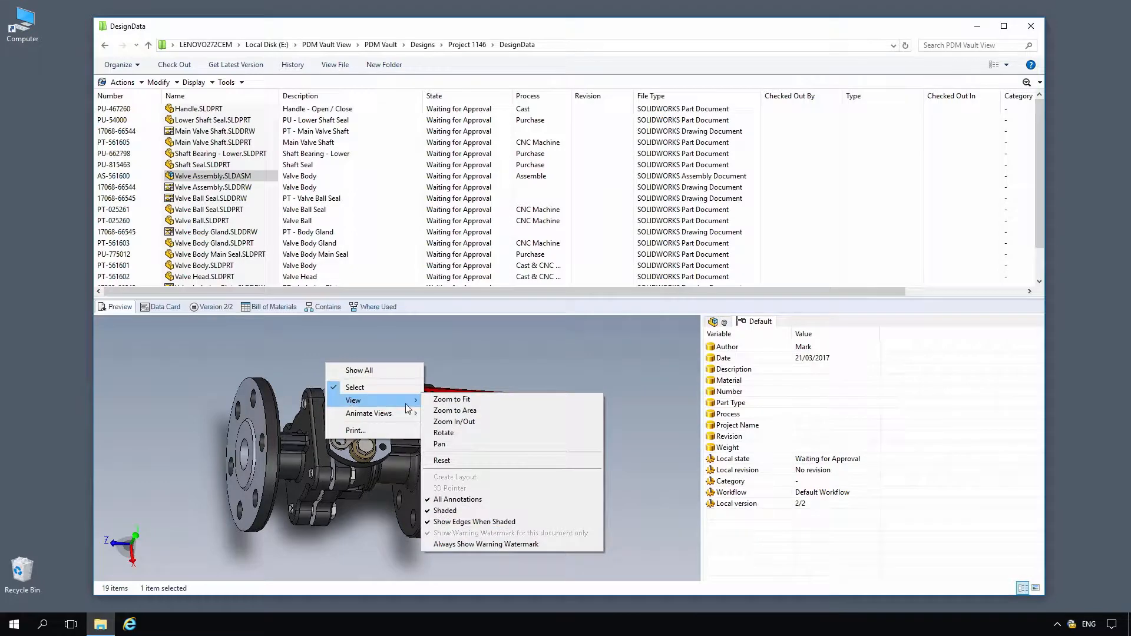
{"action": "left_click", "coordinate": [441, 412]}
{"action": "left_click_drag", "start_coordinate": [303, 371], "coordinate": [431, 479]}
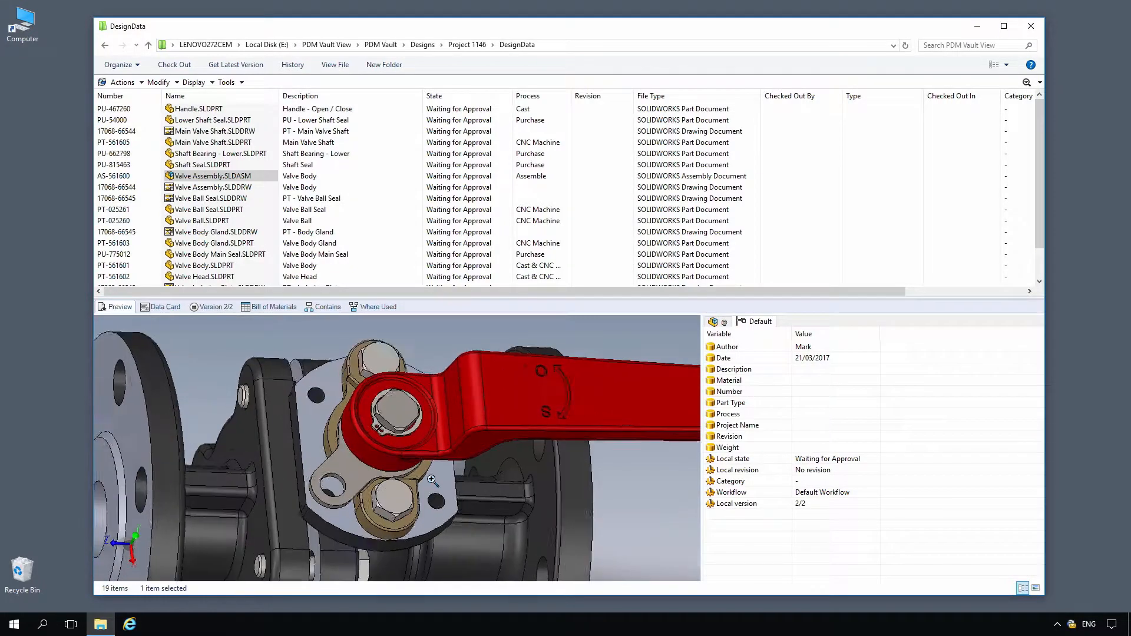
Change the state of Valve Assembly.SLDDRW and its assembly with the Passed Approval transition, commenting "Approved."
{"action": "right_click", "coordinate": [211, 187]}
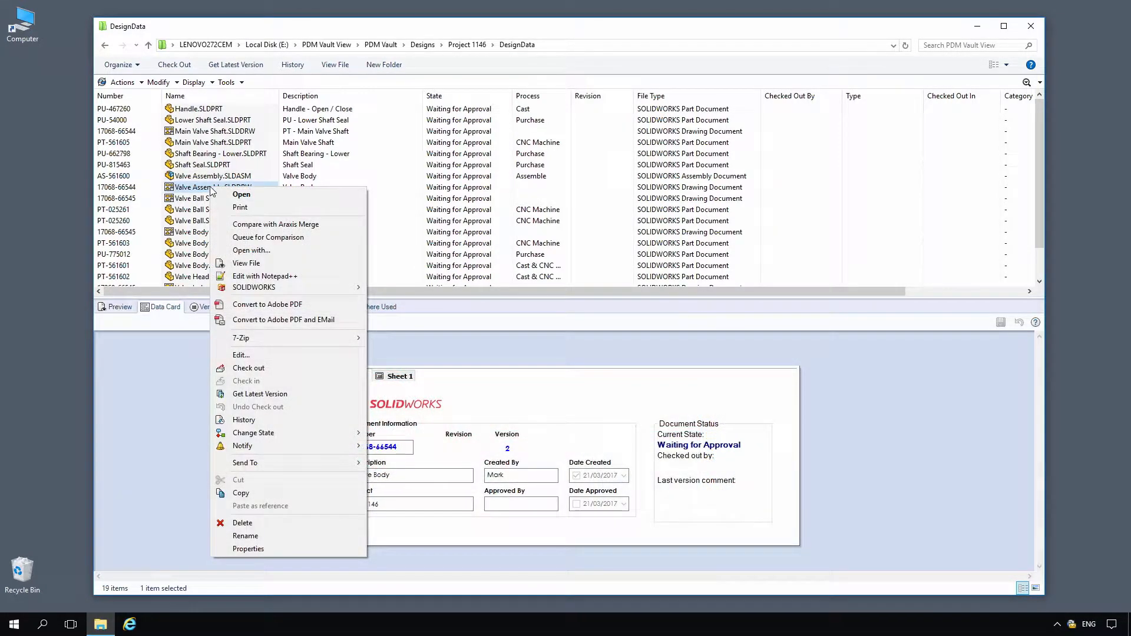
{"action": "mouse_move", "coordinate": [274, 434]}
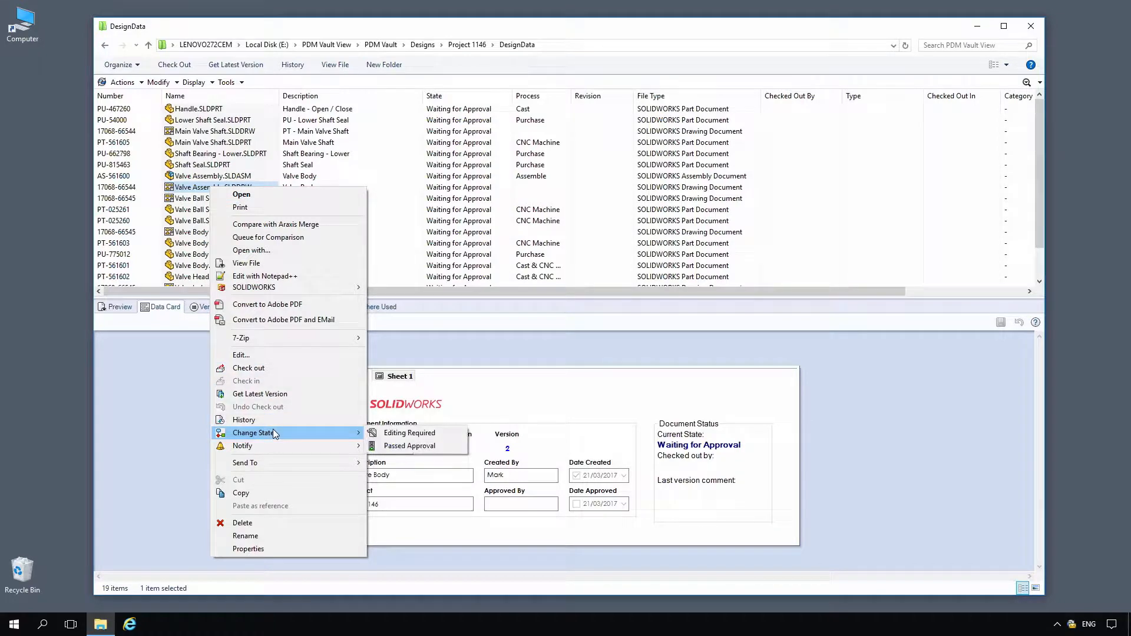
{"action": "left_click", "coordinate": [388, 447]}
{"action": "type", "text": "Approved."}
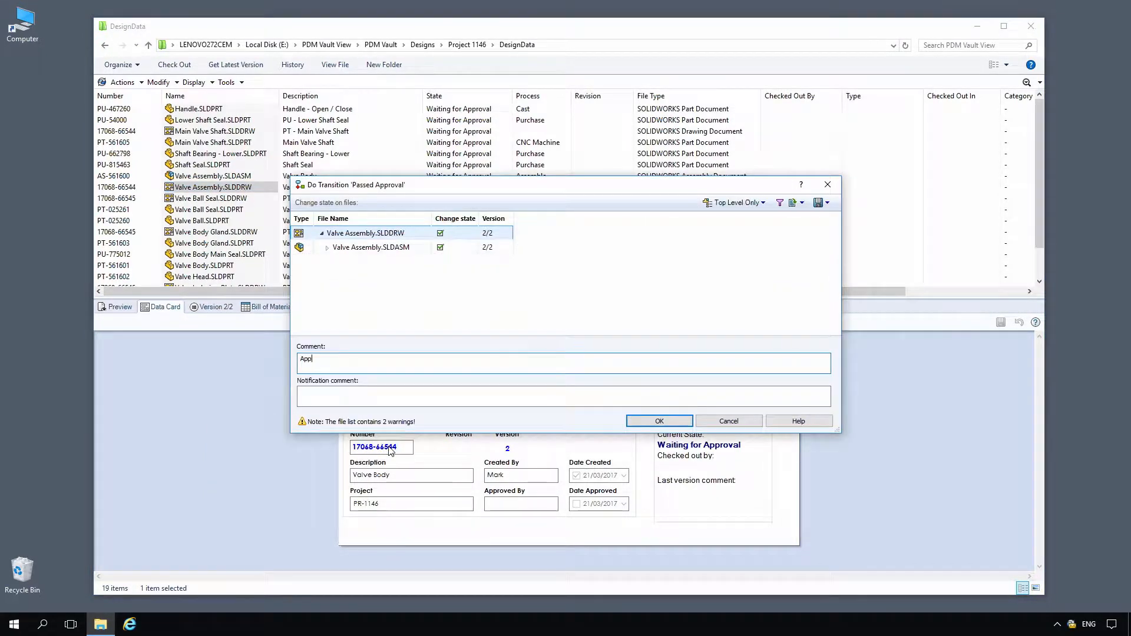
{"action": "left_click", "coordinate": [659, 421]}
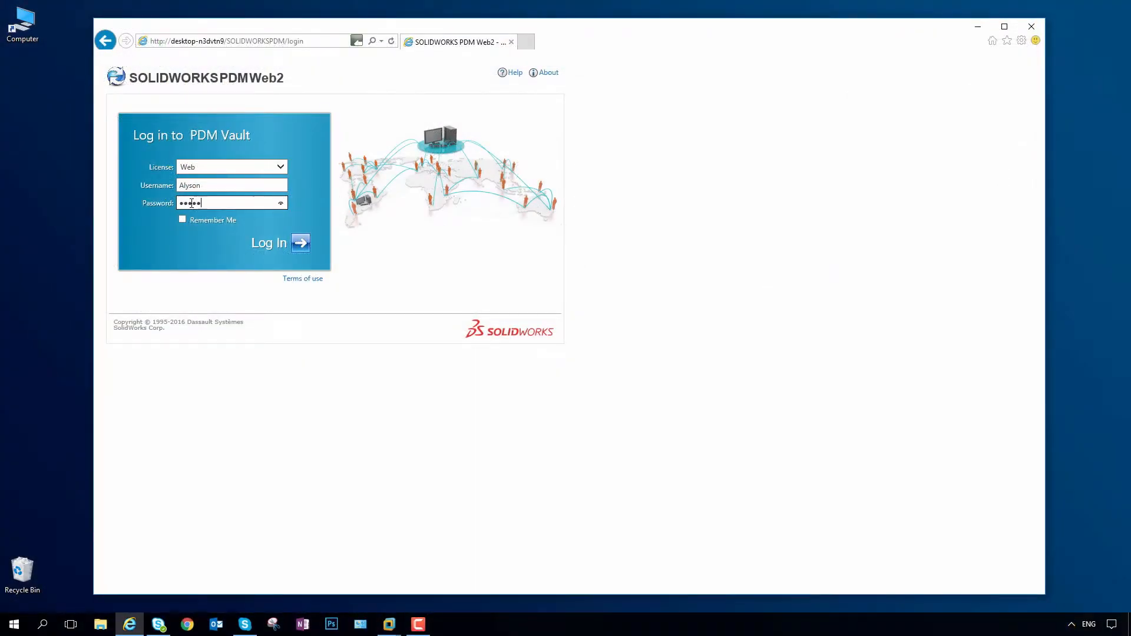
Log in to PDM Vault in SOLIDWORKS PDM Web2 and examine Handle.SLDPRT from another side in the interactive 3D preview
{"action": "left_click", "coordinate": [300, 243]}
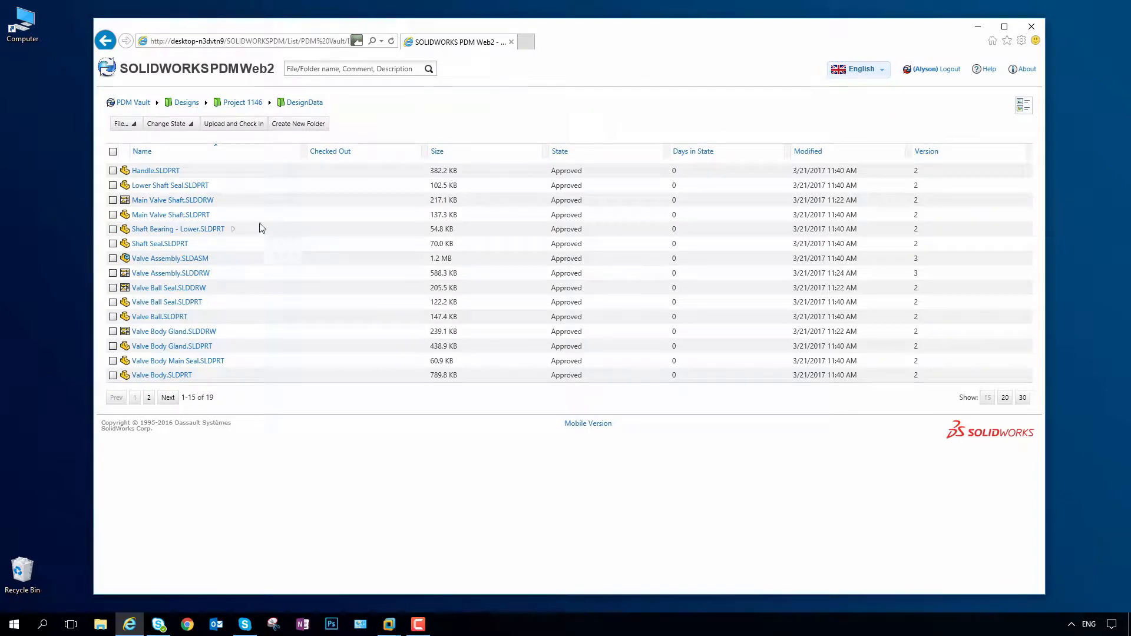
{"action": "left_click", "coordinate": [156, 171]}
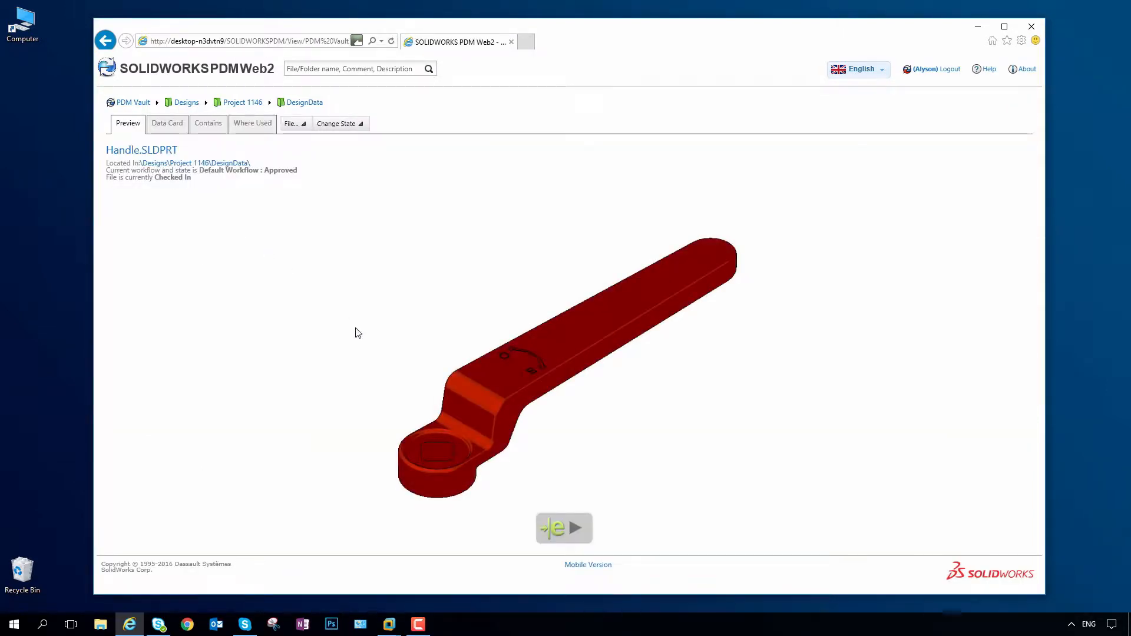
{"action": "left_click", "coordinate": [560, 528]}
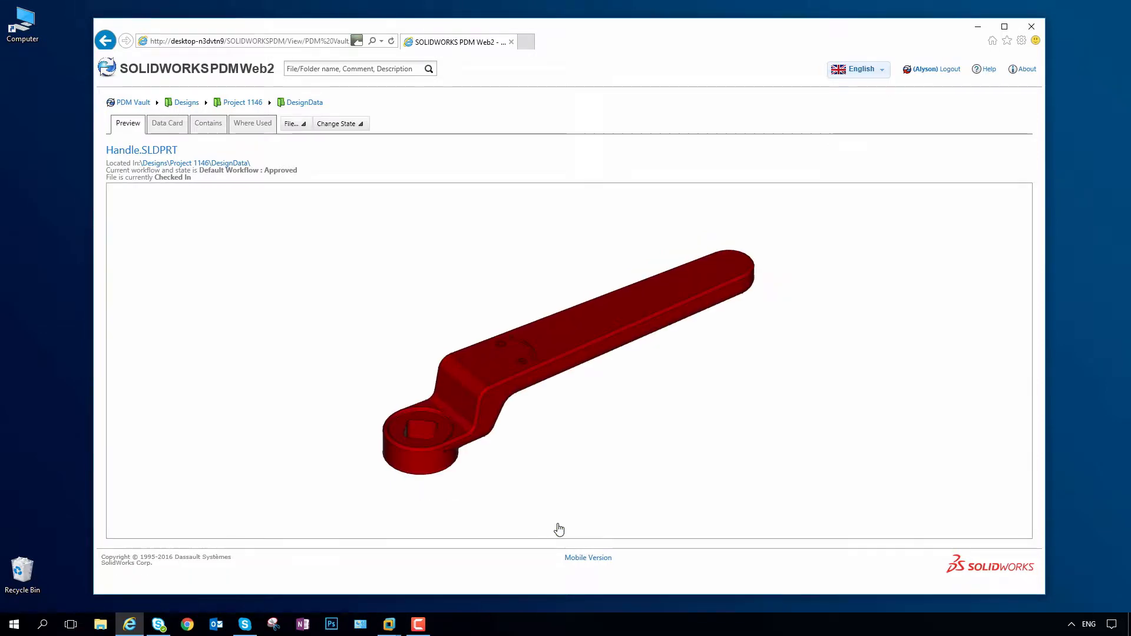
{"action": "left_click_drag", "start_coordinate": [543, 441], "coordinate": [255, 357]}
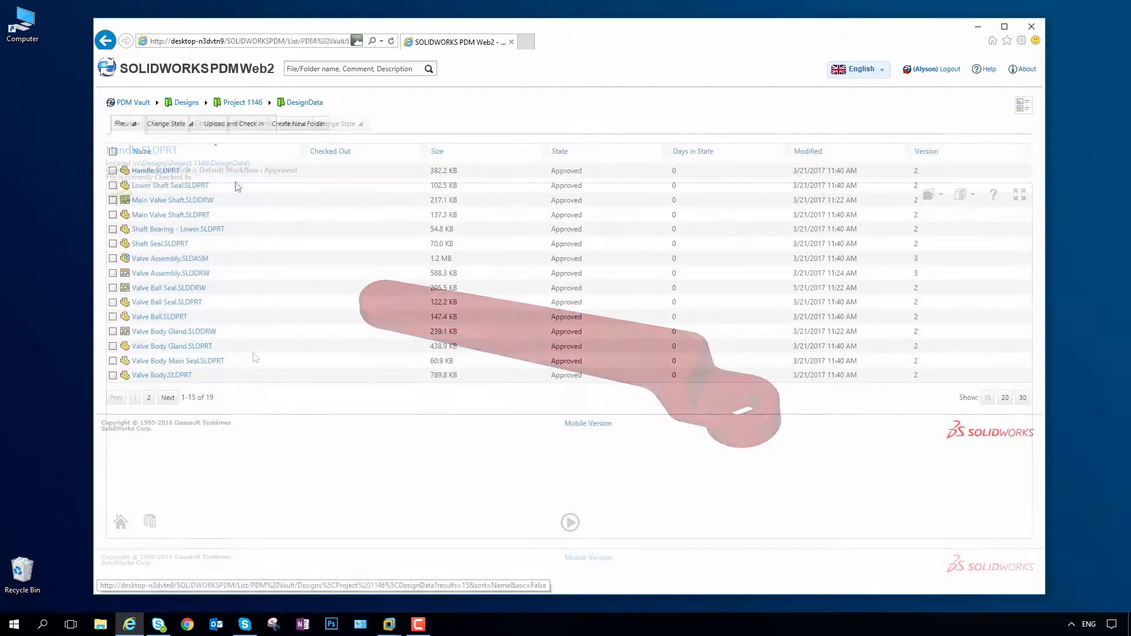
Open the interactive preview of Valve Assembly.SLDDRW in the DesignData folder and examine the parts table and drawing views up close
{"action": "left_click", "coordinate": [182, 274]}
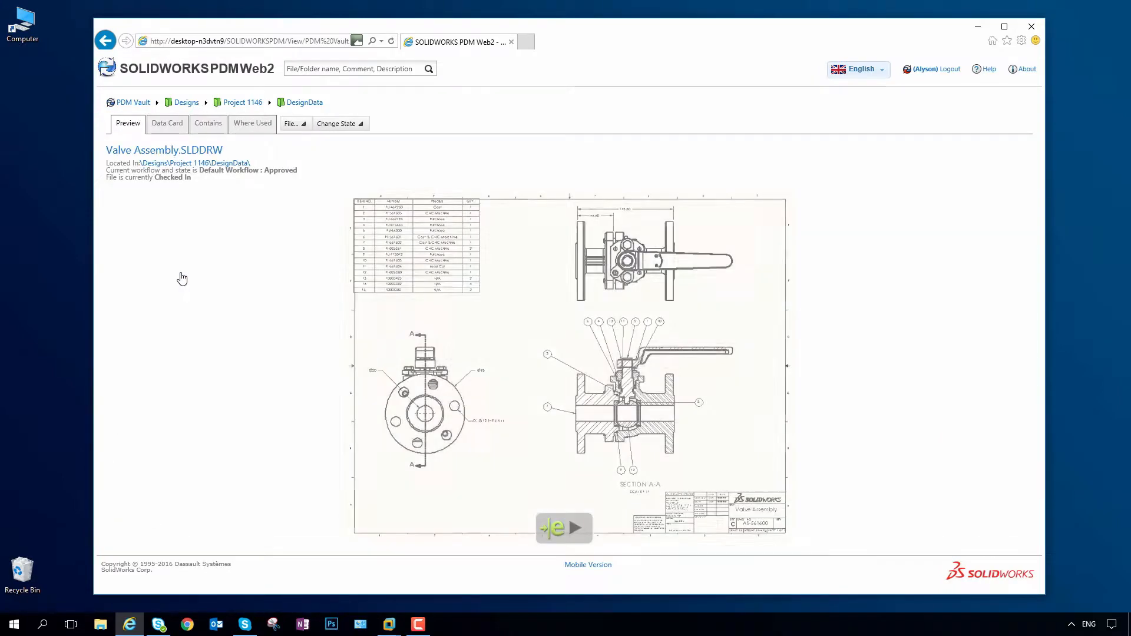
{"action": "left_click", "coordinate": [552, 530]}
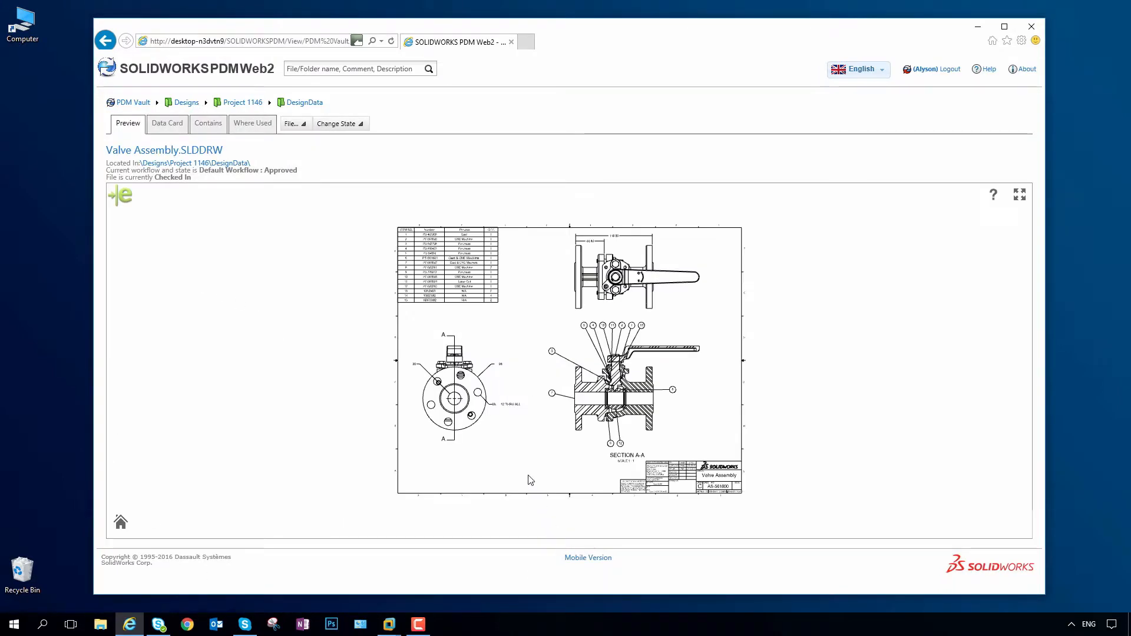
{"action": "scroll", "coordinate": [474, 266], "scroll_direction": "up", "scroll_amount": 5}
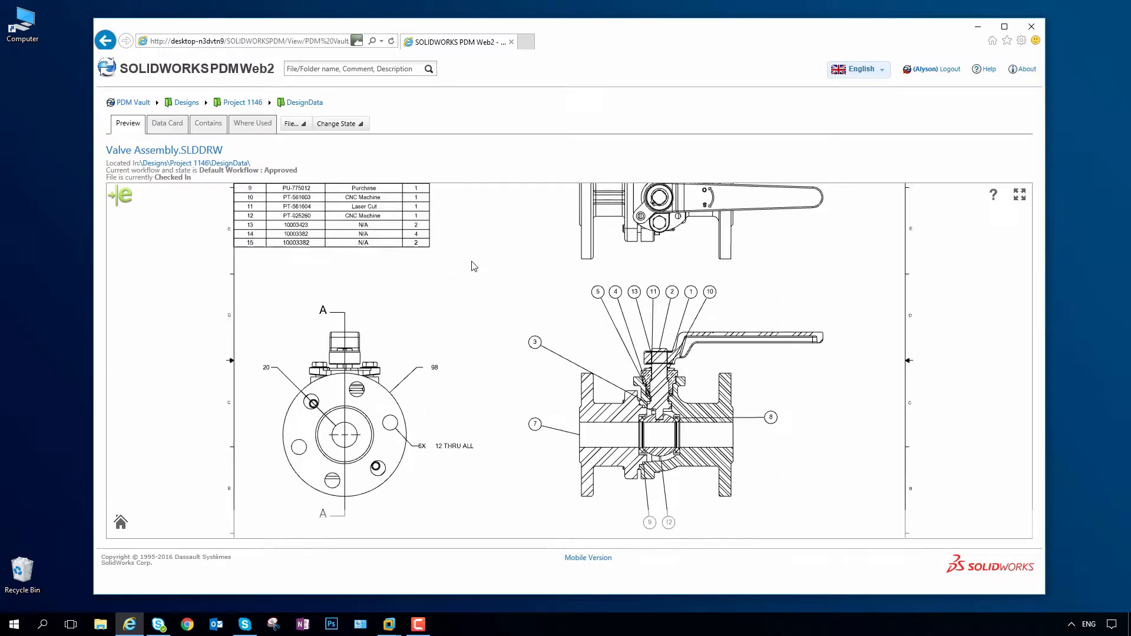
{"action": "left_click_drag", "start_coordinate": [391, 260], "coordinate": [498, 415]}
{"action": "left_click_drag", "start_coordinate": [611, 417], "coordinate": [527, 408]}
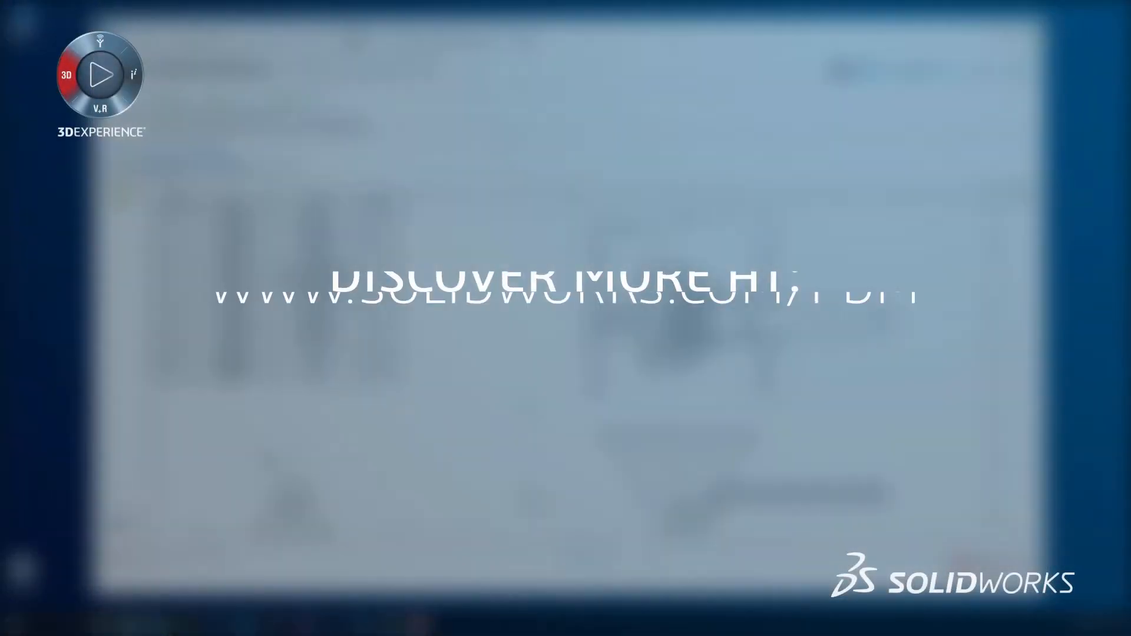